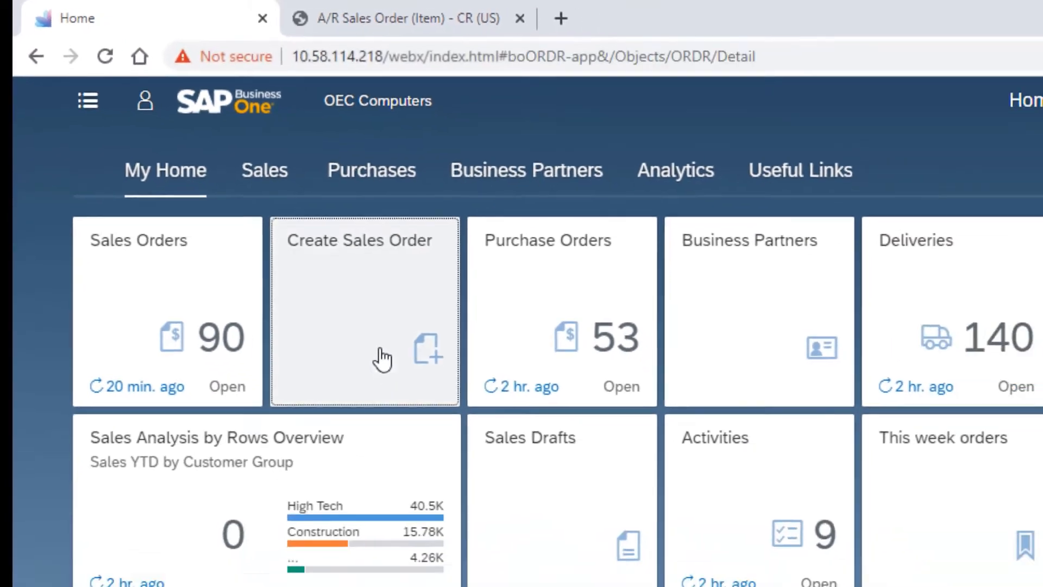
# Create a new sales order, collapse its header and look over its Contents and Logistics sections.
pyautogui.click(429, 406)
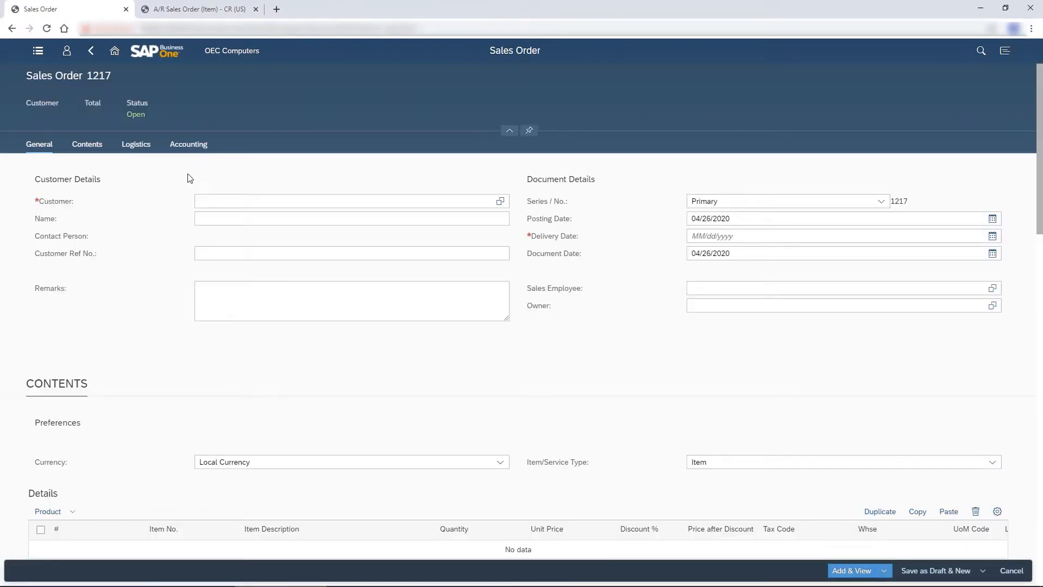
pyautogui.click(510, 132)
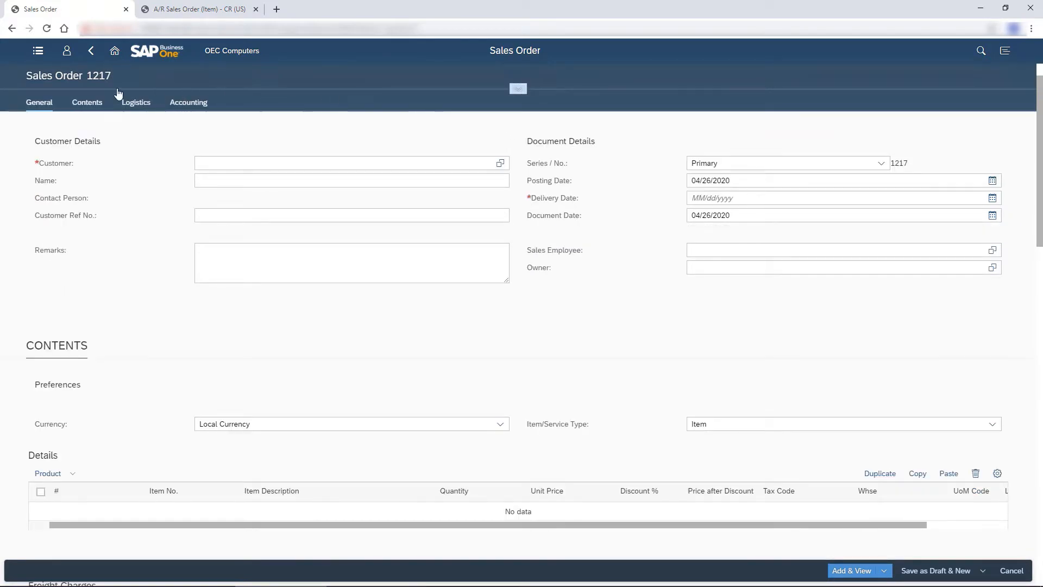
pyautogui.click(87, 105)
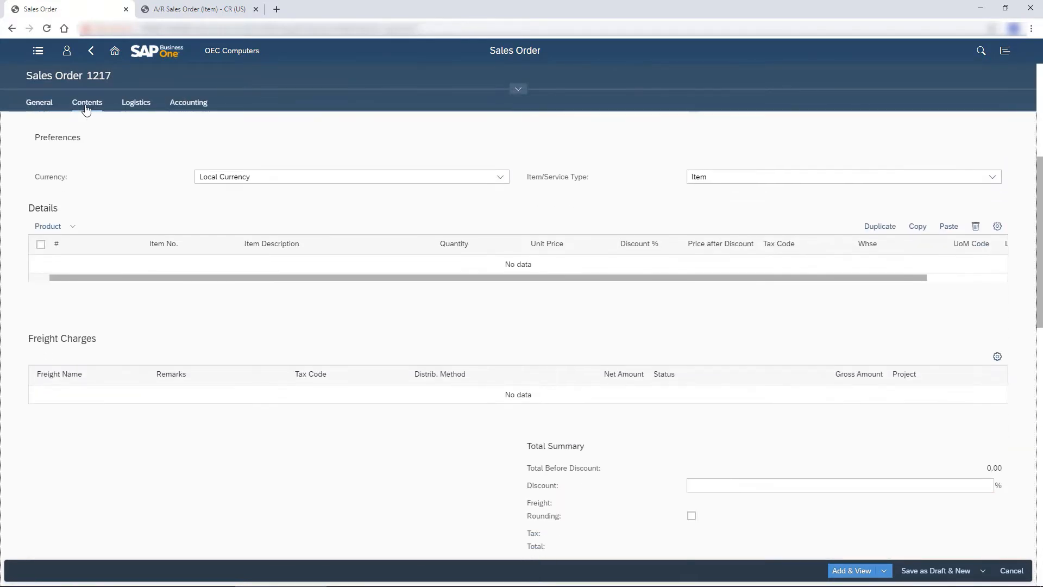
pyautogui.click(129, 108)
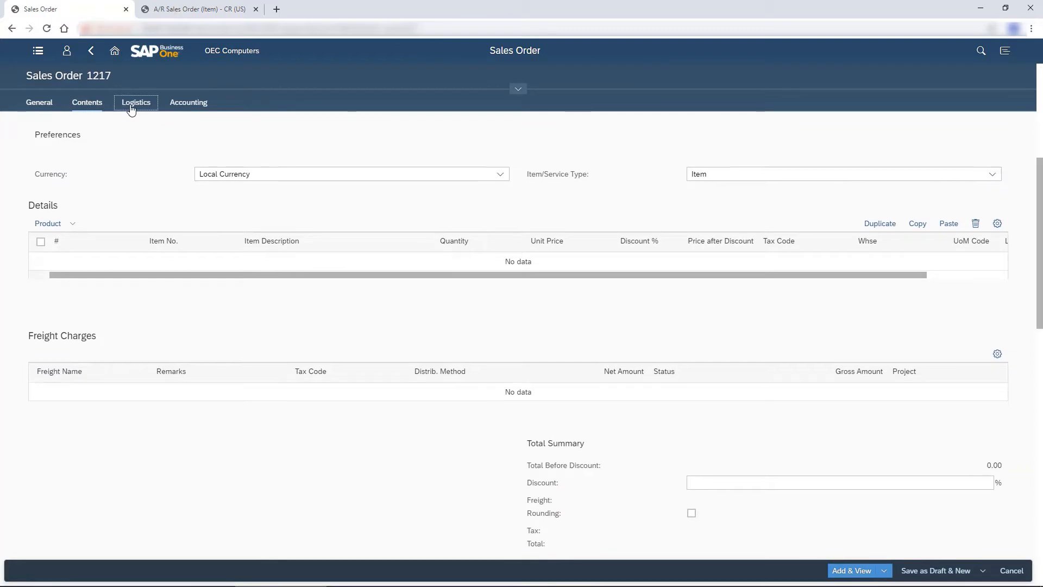
# Search the business partners for "Liz" and set Liz Computers as the order's customer.
pyautogui.click(44, 106)
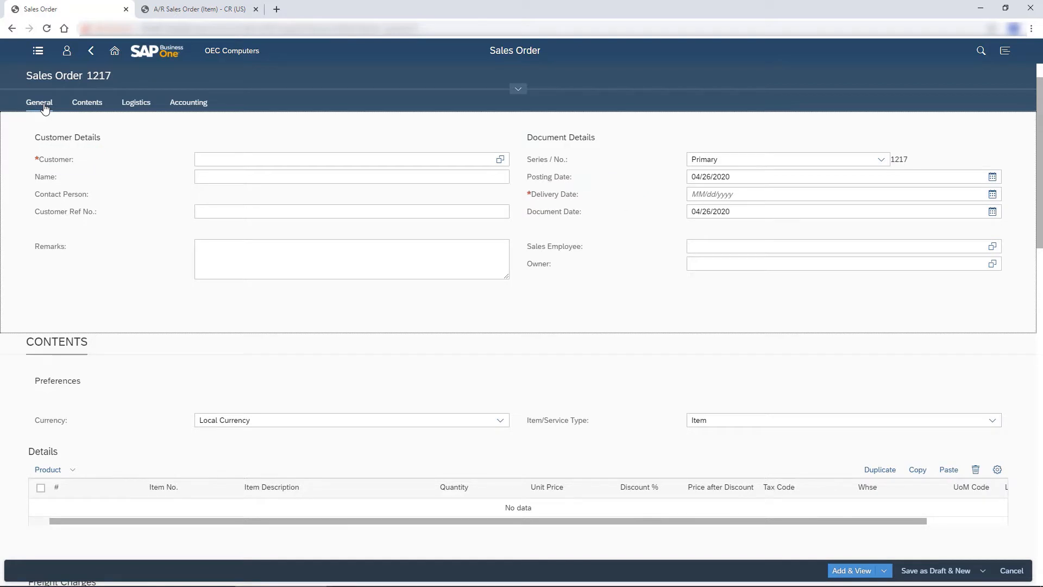
pyautogui.click(503, 162)
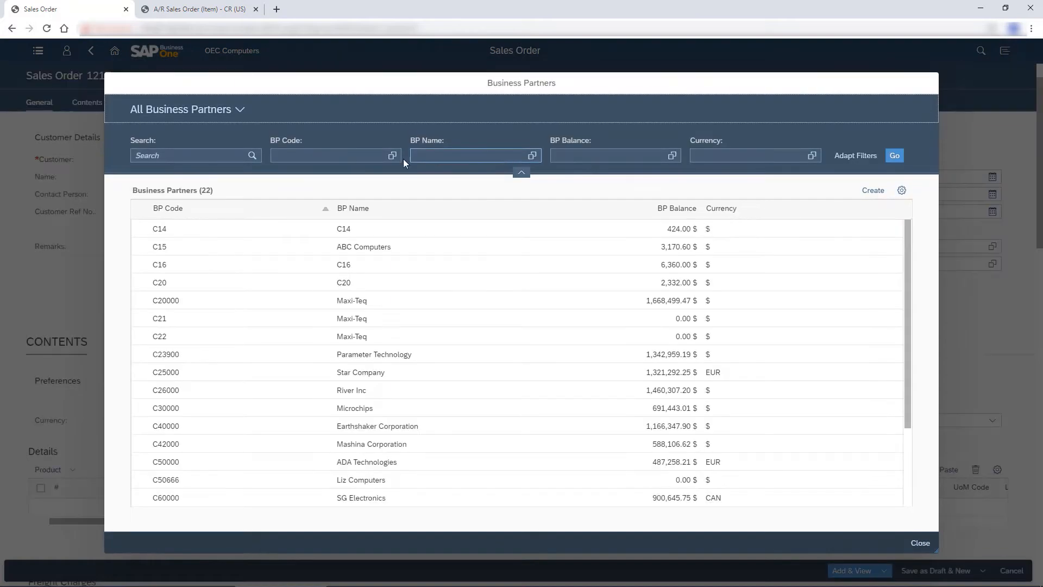
pyautogui.click(206, 155)
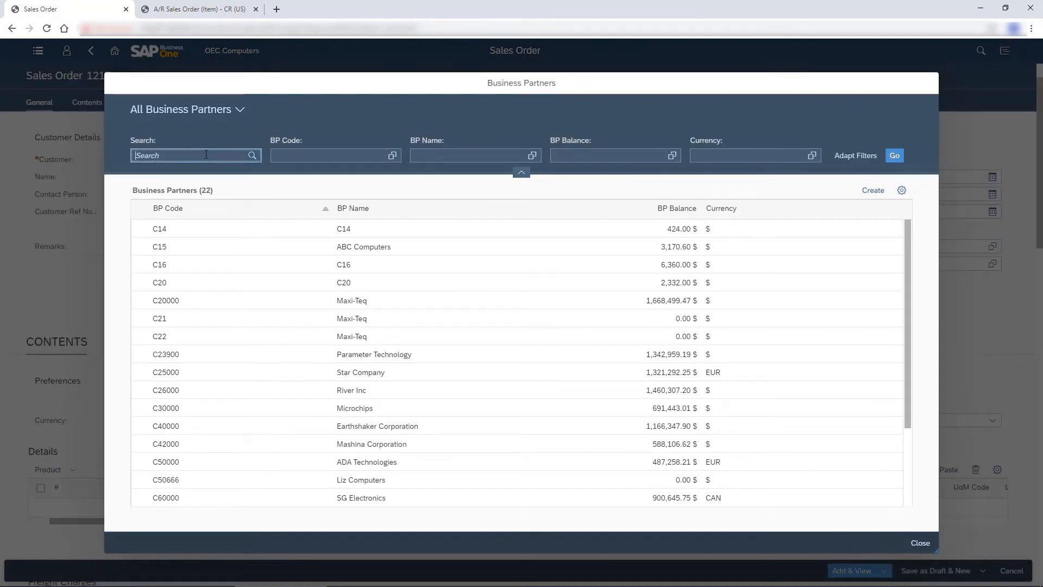
pyautogui.write('Liz')
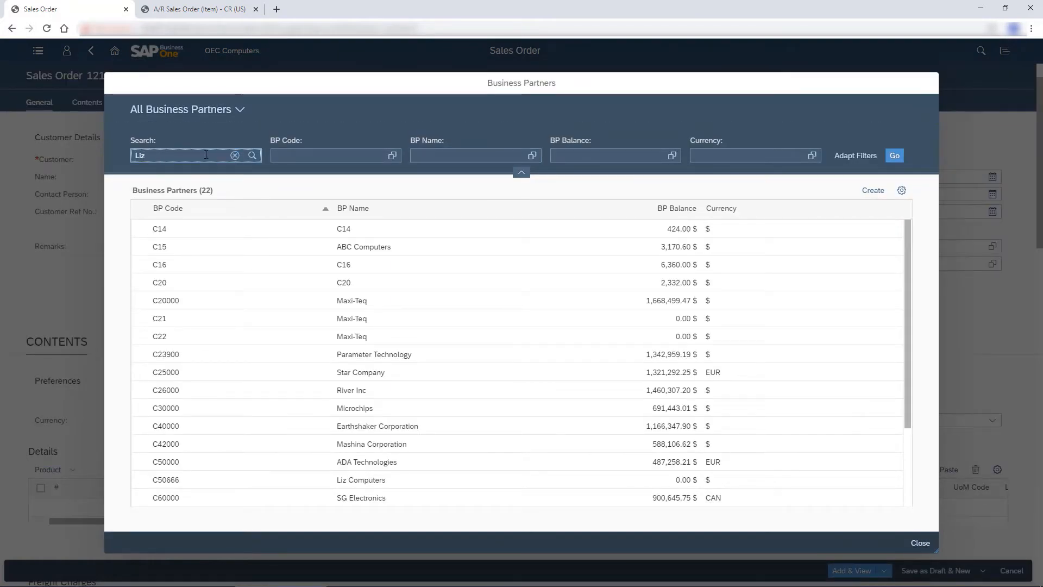
pyautogui.click(894, 156)
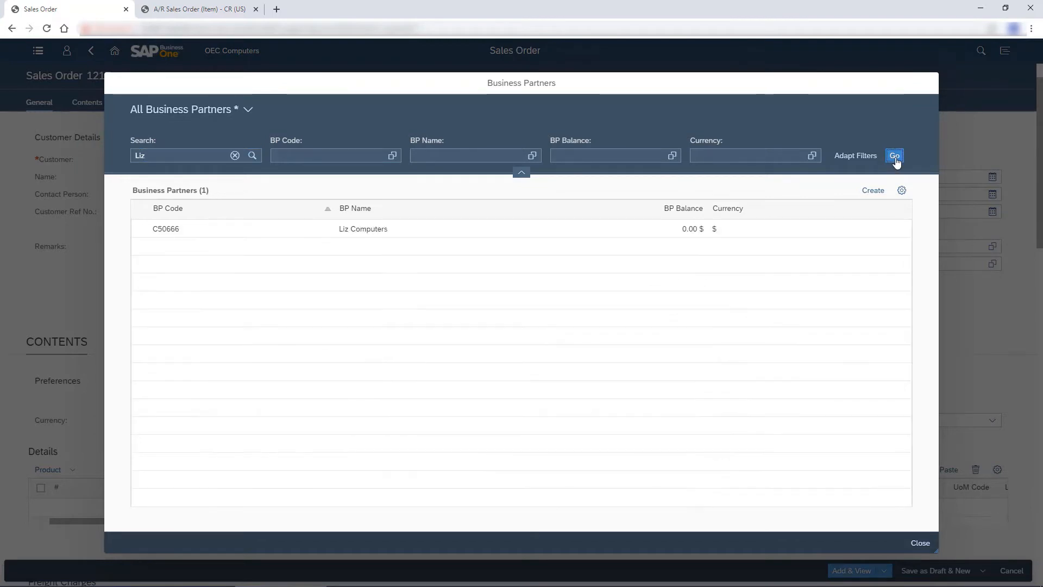
pyautogui.click(370, 231)
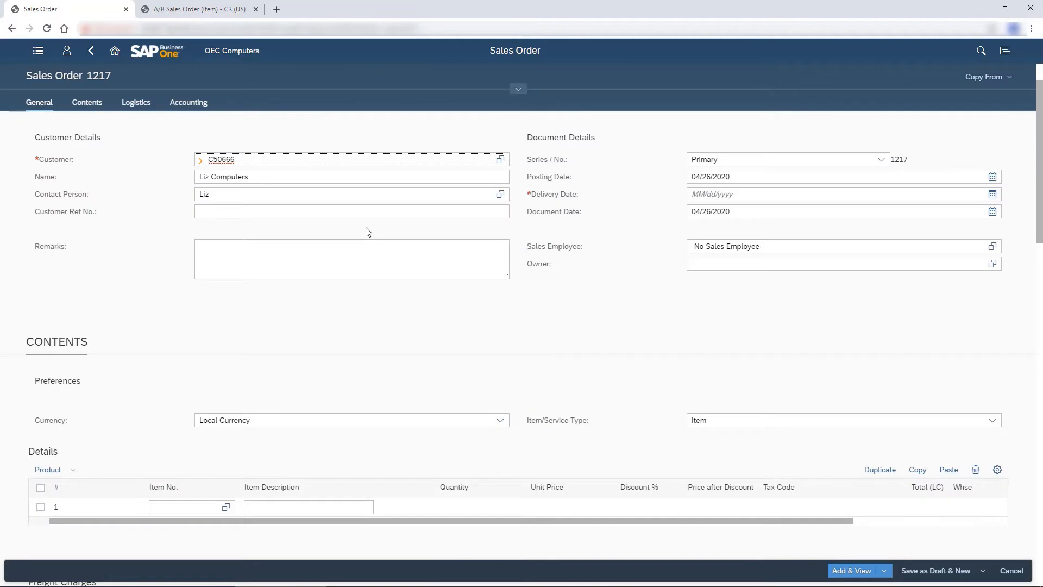
# Add the items C00002 Motherboard MicroATX and C00007 Hard Disk 3TB to the order's contents.
pyautogui.click(88, 107)
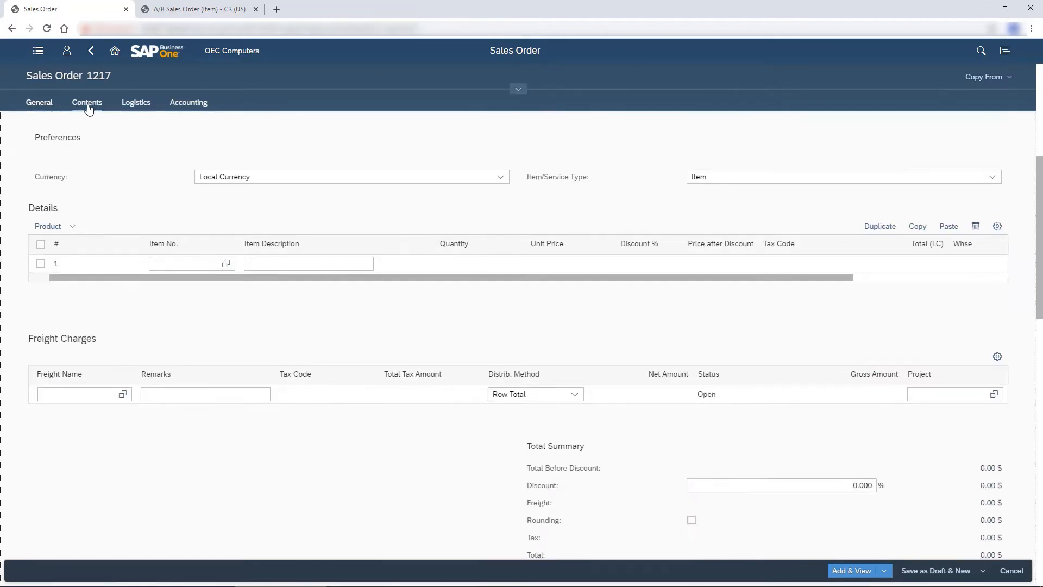
pyautogui.click(993, 177)
pyautogui.click(993, 177)
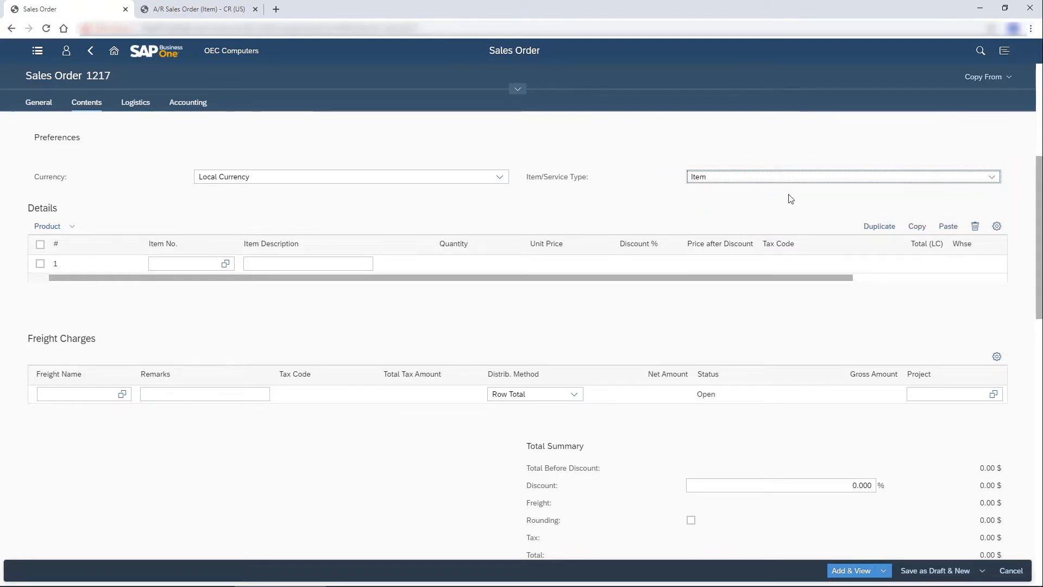
pyautogui.click(226, 263)
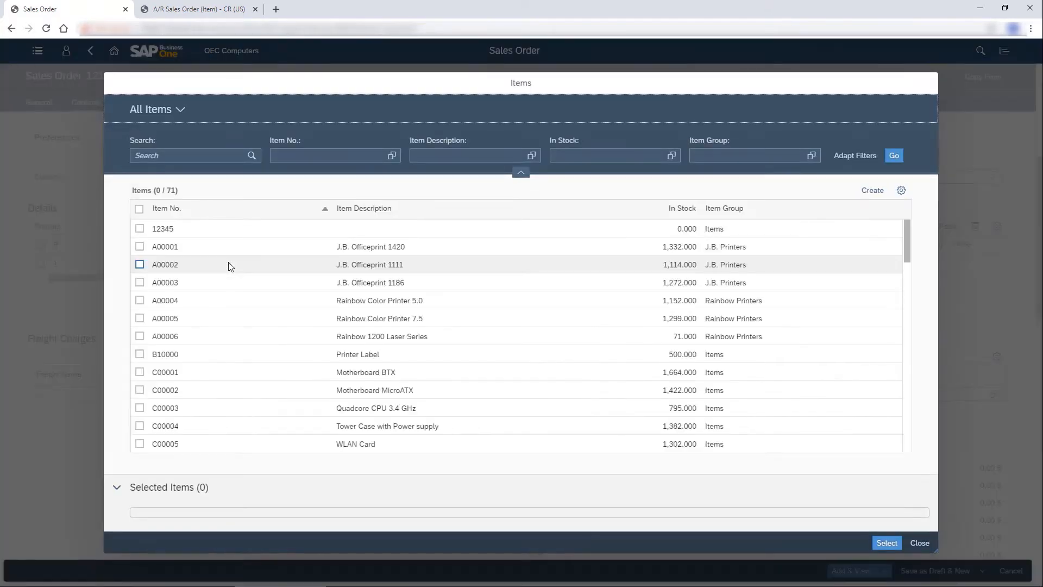
pyautogui.click(139, 390)
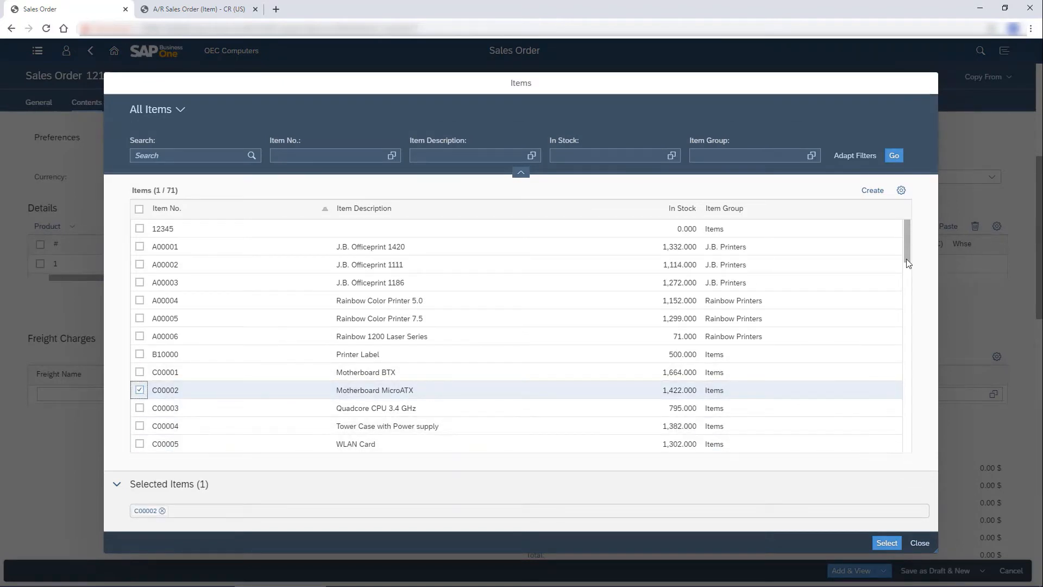
pyautogui.scroll(-2, 909, 264)
pyautogui.click(140, 444)
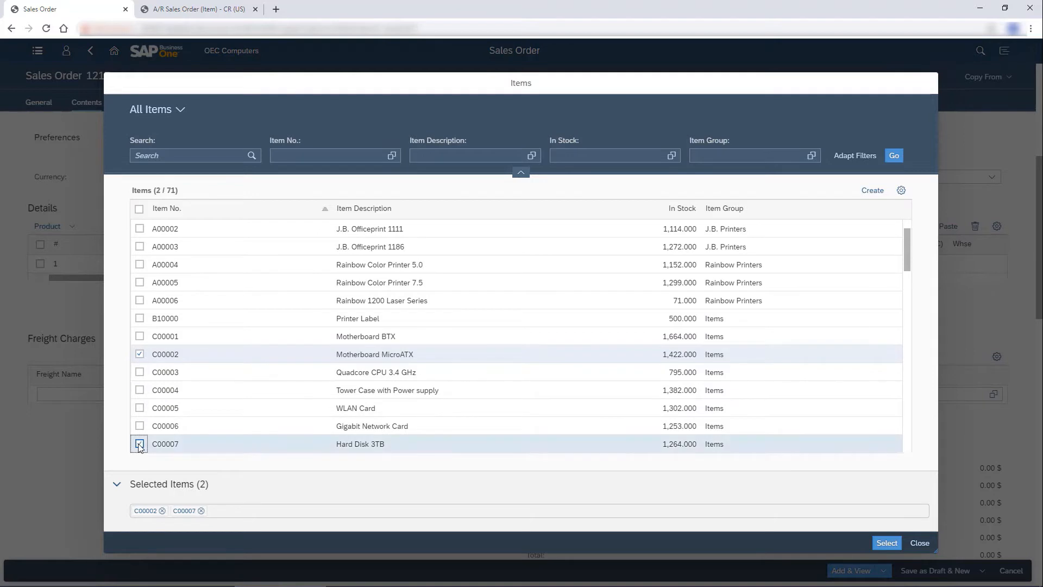
pyautogui.click(886, 542)
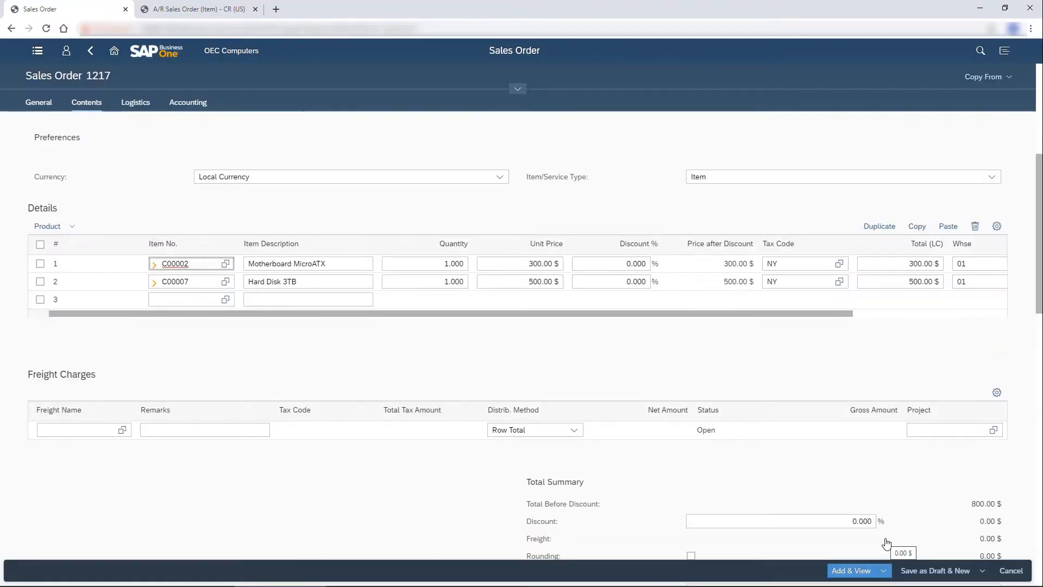
# Set the quantity to 4 for Motherboard MicroATX and 3 for Hard Disk 3TB.
pyautogui.click(453, 264)
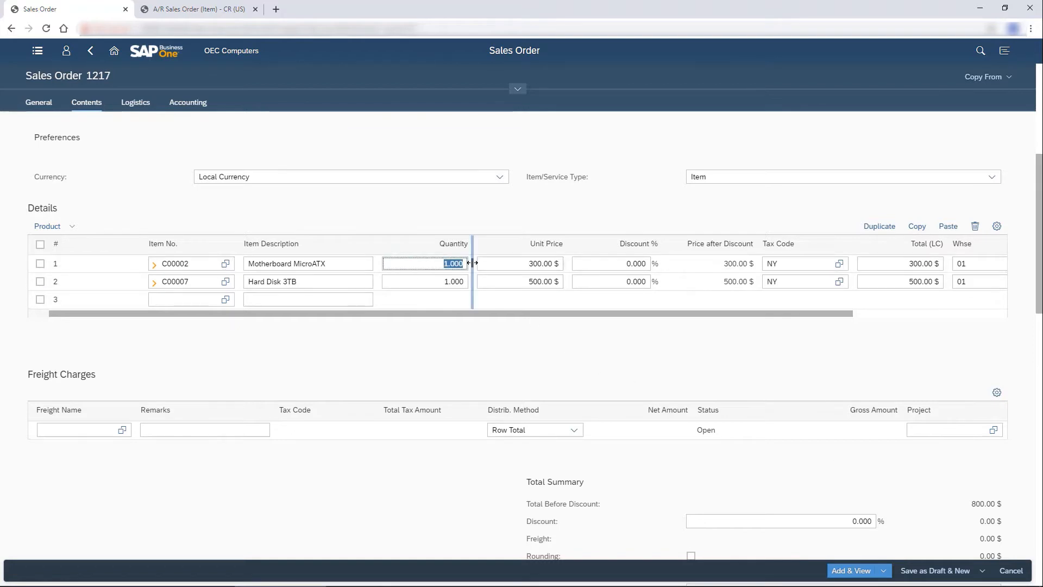
pyautogui.write('4')
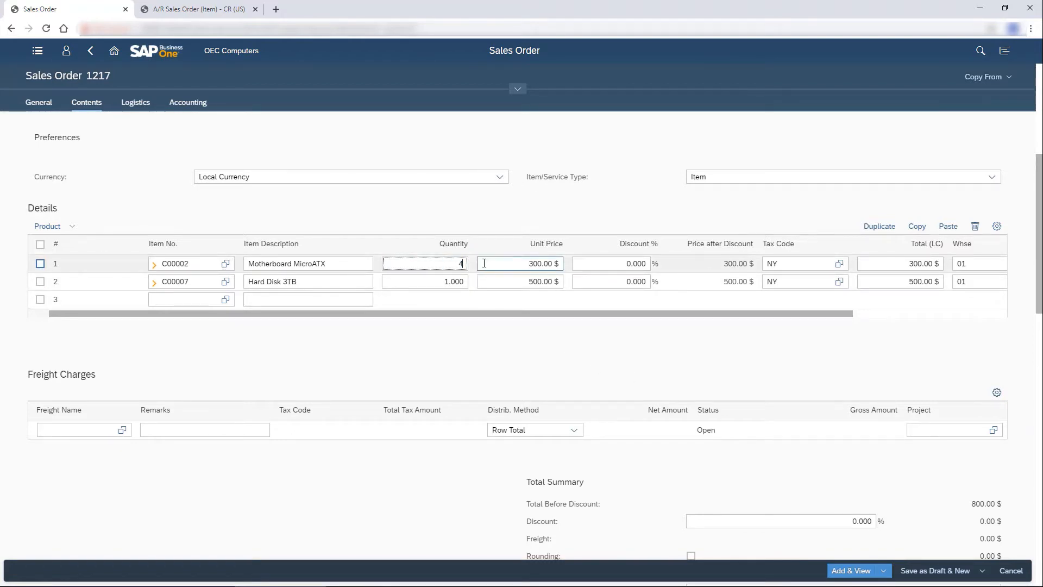
pyautogui.click(441, 279)
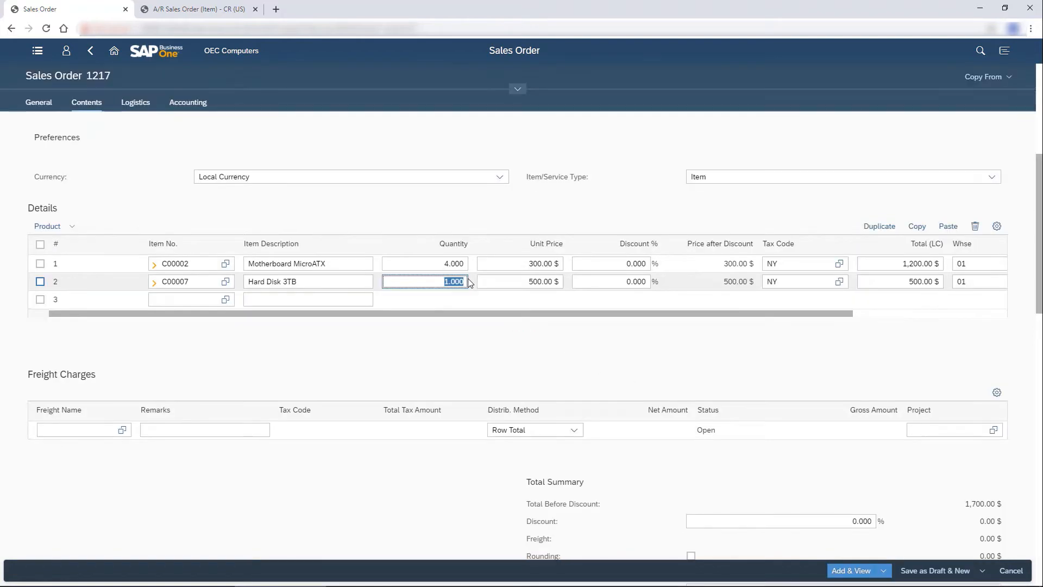
pyautogui.write('3')
pyautogui.press('Tab')
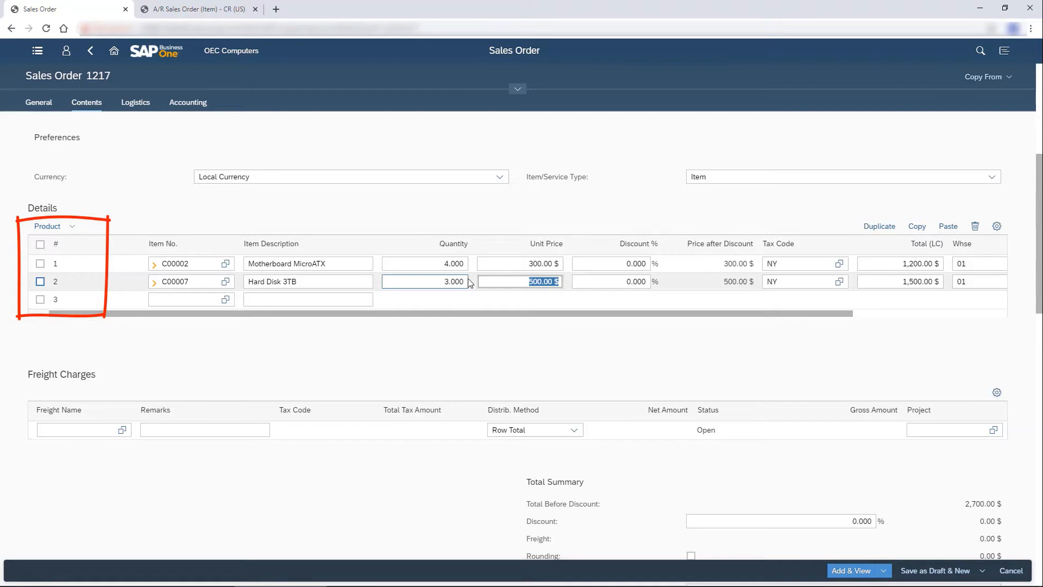
# Show the order lines' gross profit and base it on the Regular Purchase Price.
pyautogui.click(50, 226)
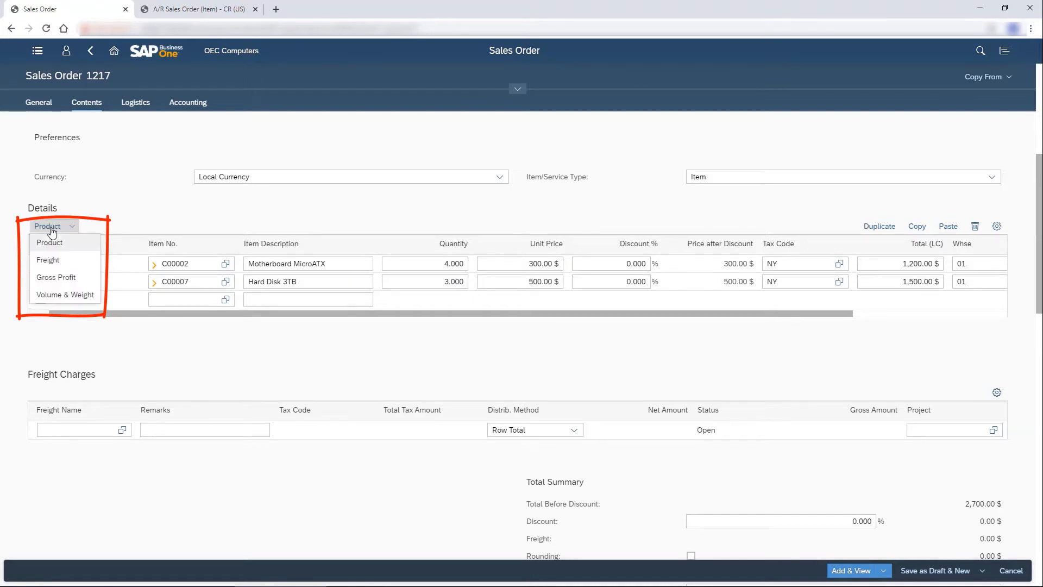
pyautogui.click(56, 278)
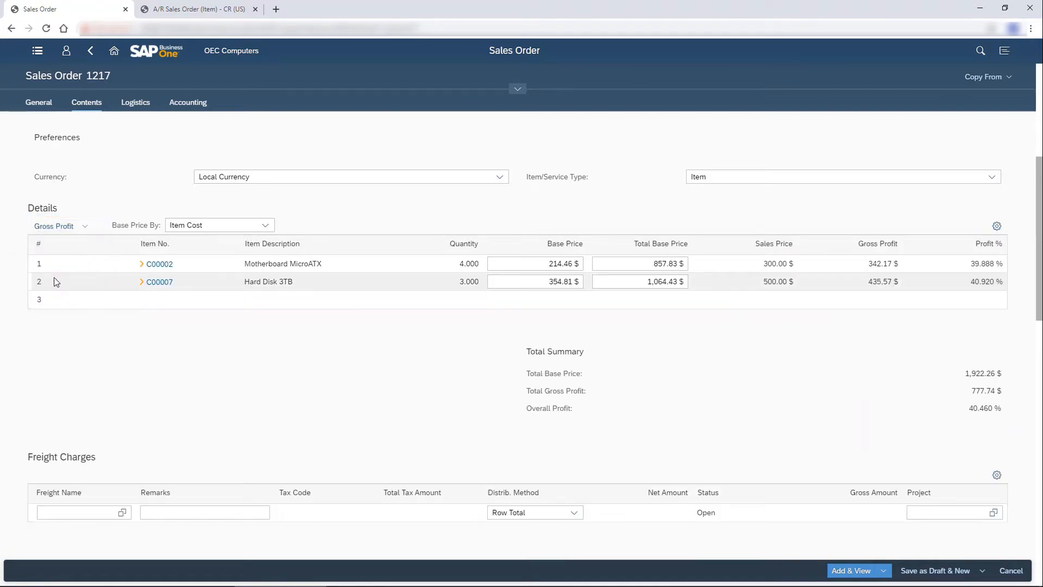
pyautogui.click(267, 228)
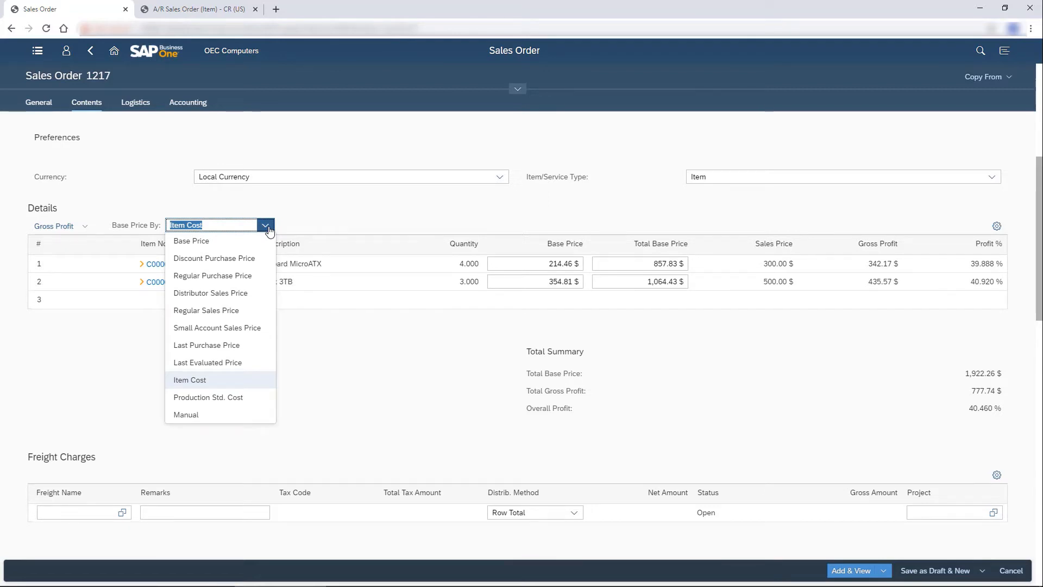
pyautogui.click(251, 276)
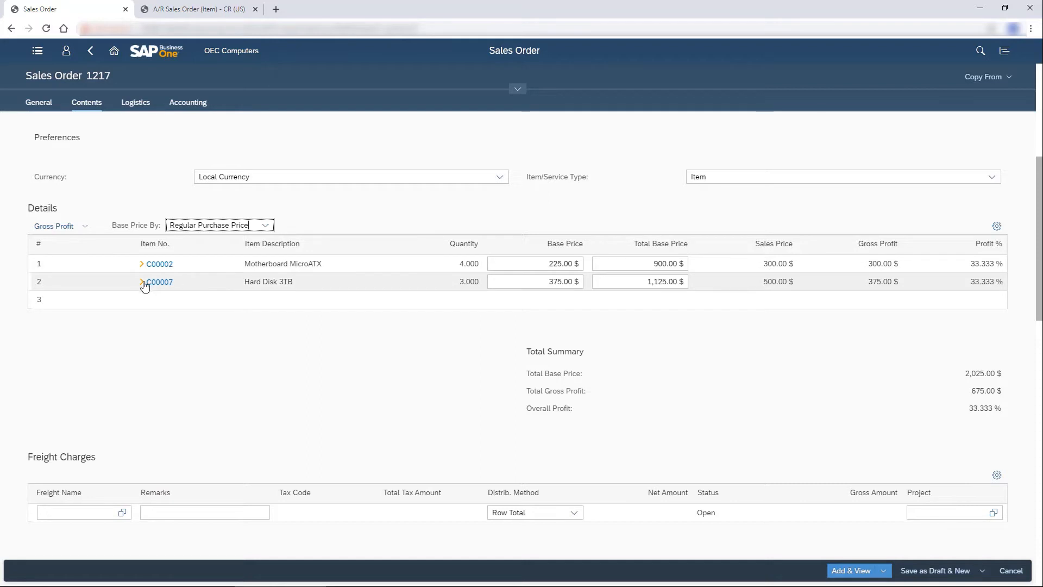
# Examine the warehouse inventory in the Hard Disk 3TB item master data and return to the sales order.
pyautogui.moveTo(144, 287)
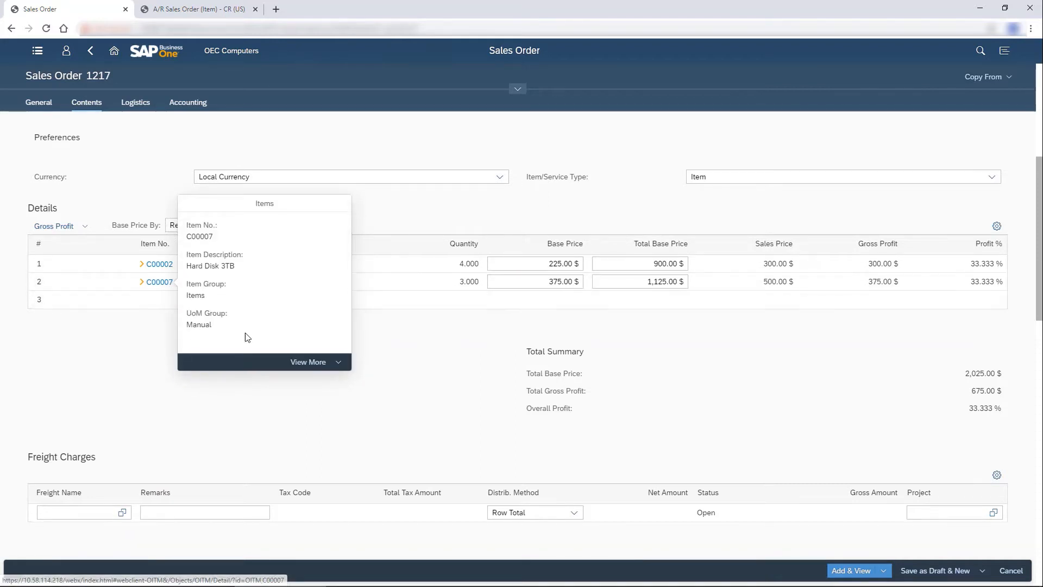
pyautogui.click(337, 362)
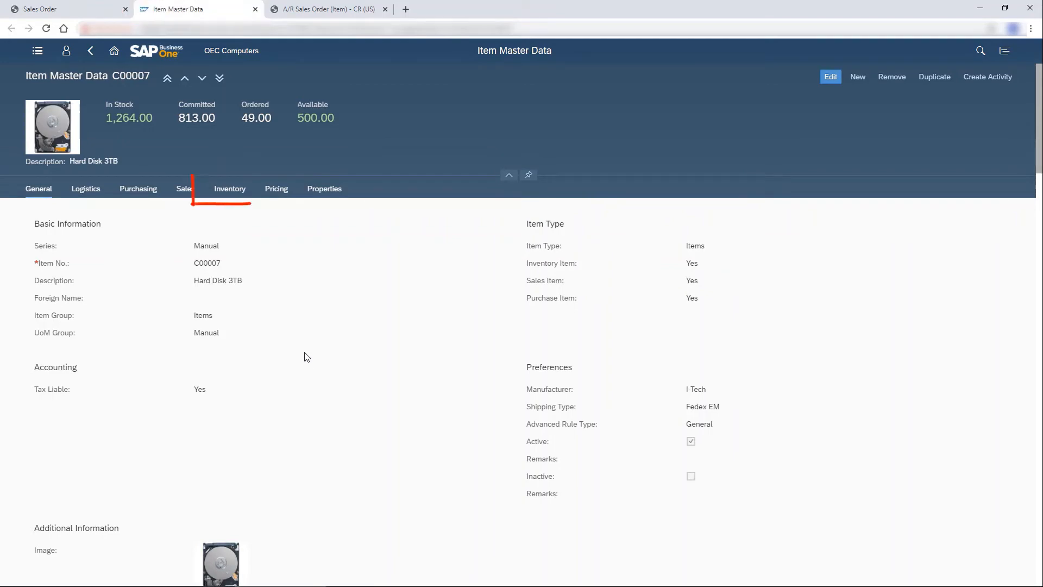
pyautogui.click(228, 193)
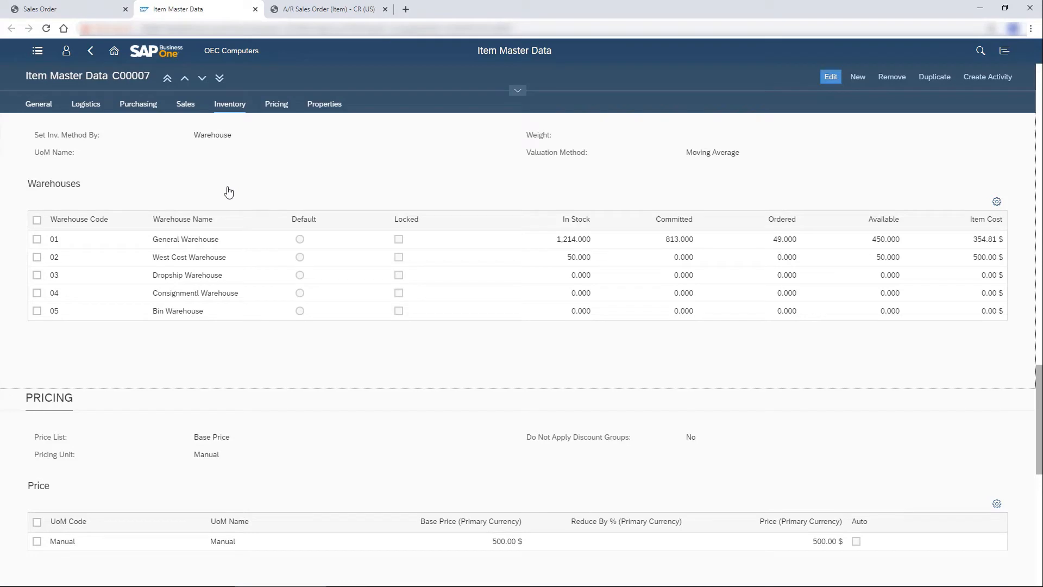
pyautogui.click(62, 9)
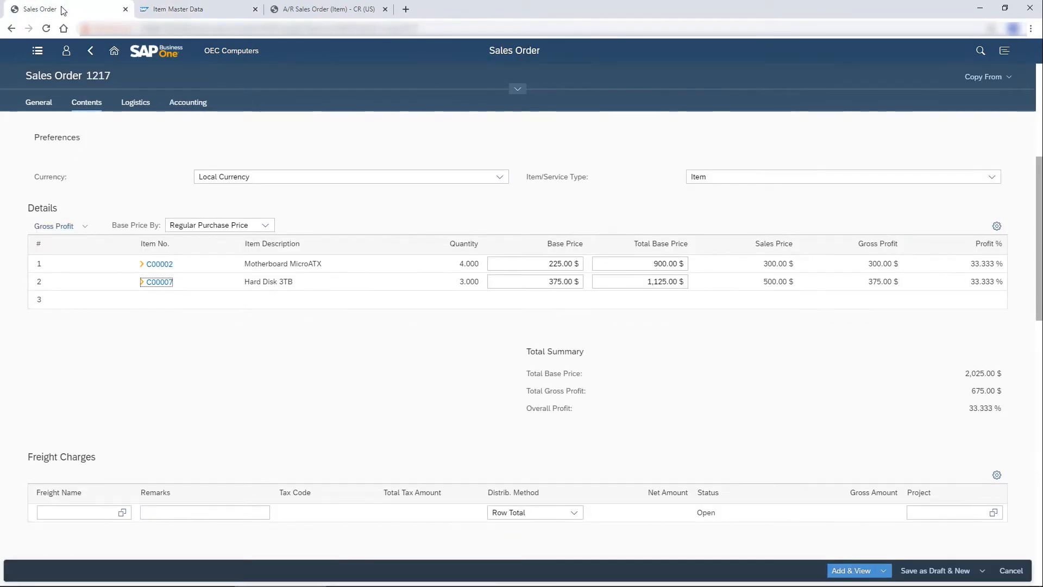
# Define a new bill-to address in the order's logistics and fill in its street, street number, block and city.
pyautogui.click(131, 101)
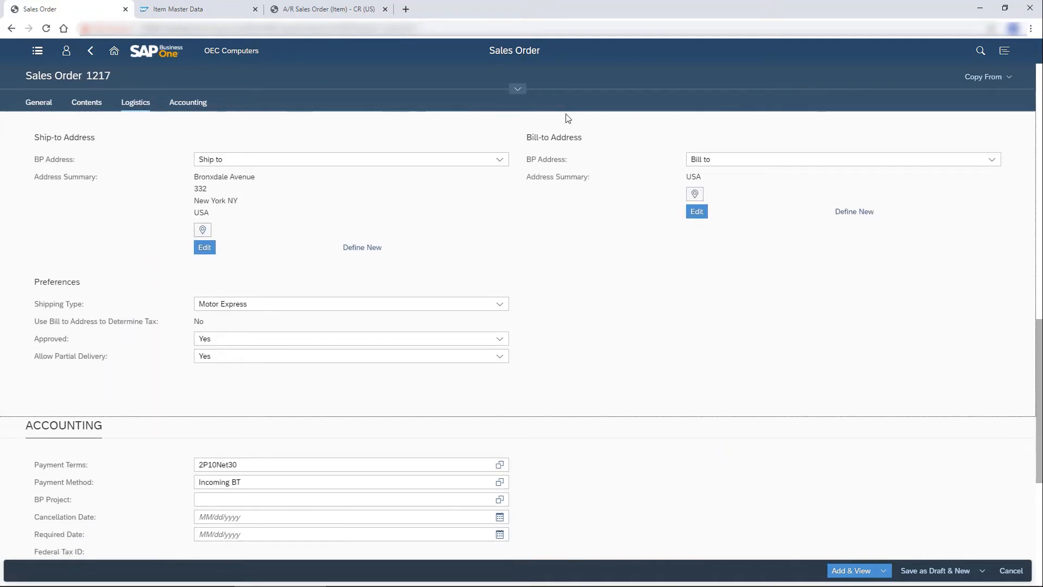
pyautogui.click(851, 216)
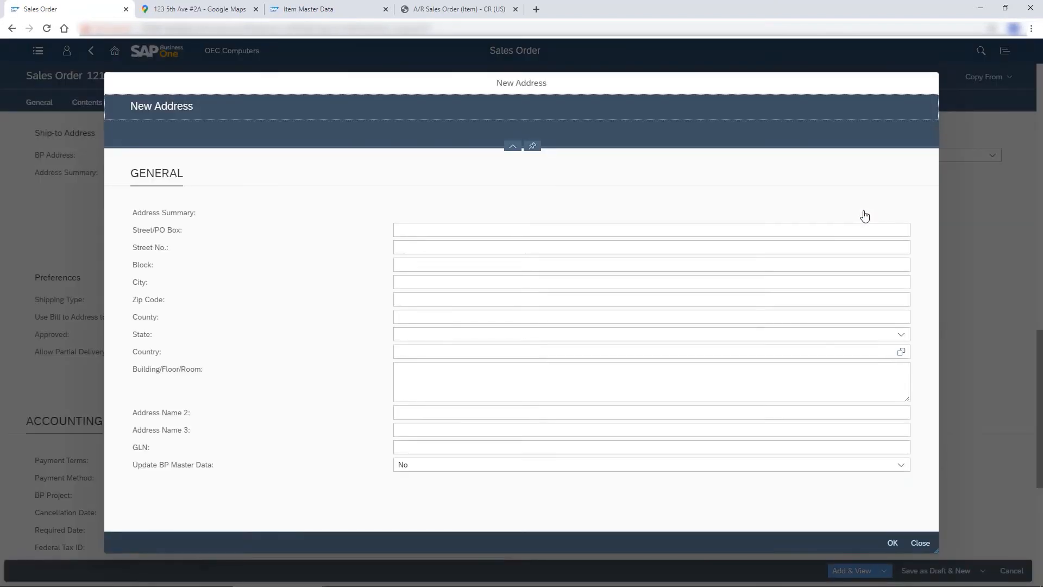
pyautogui.click(483, 229)
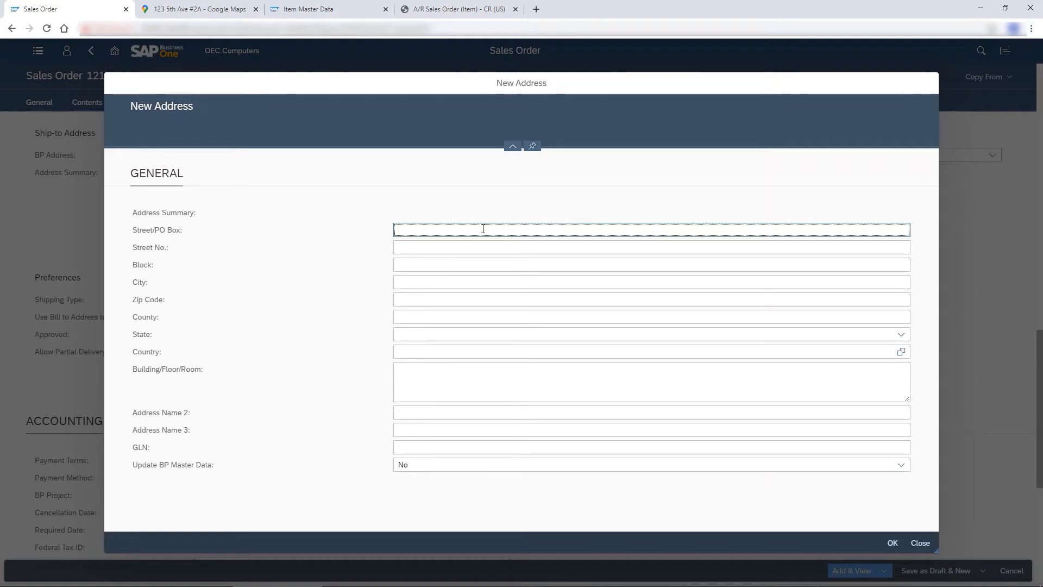
pyautogui.write('5th Avenue')
pyautogui.click(483, 246)
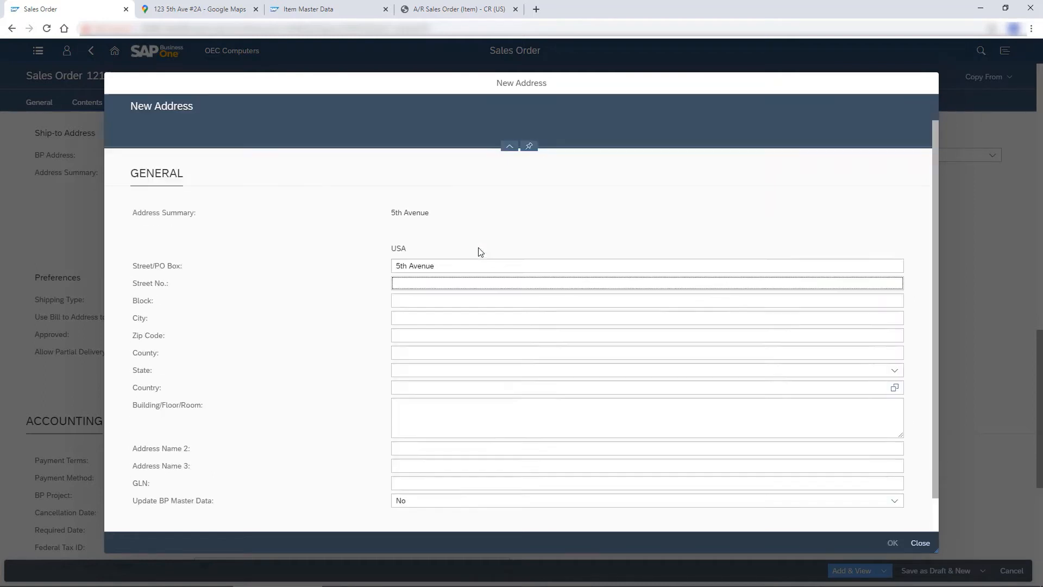
pyautogui.click(435, 318)
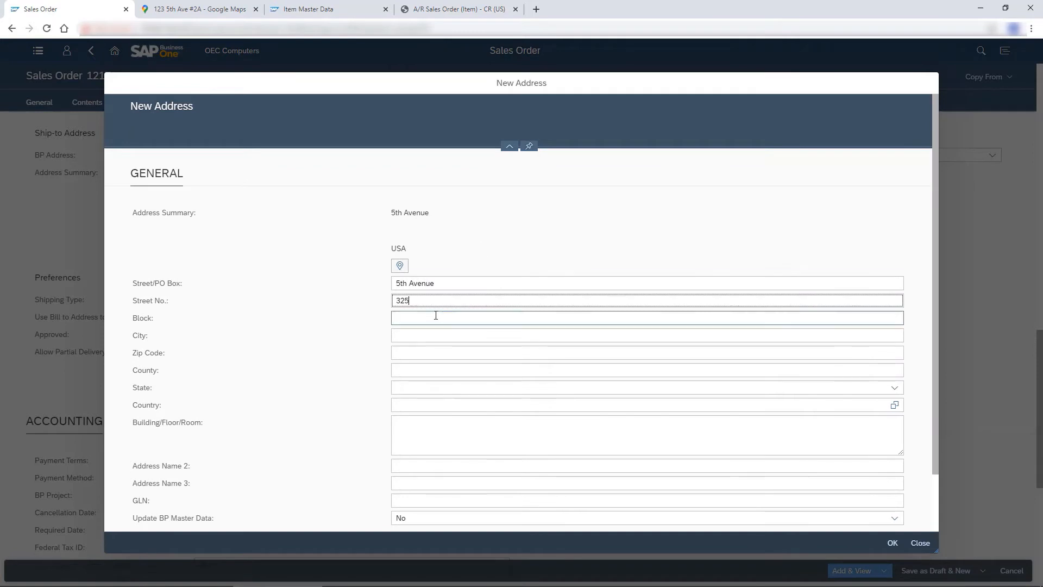
pyautogui.click(415, 337)
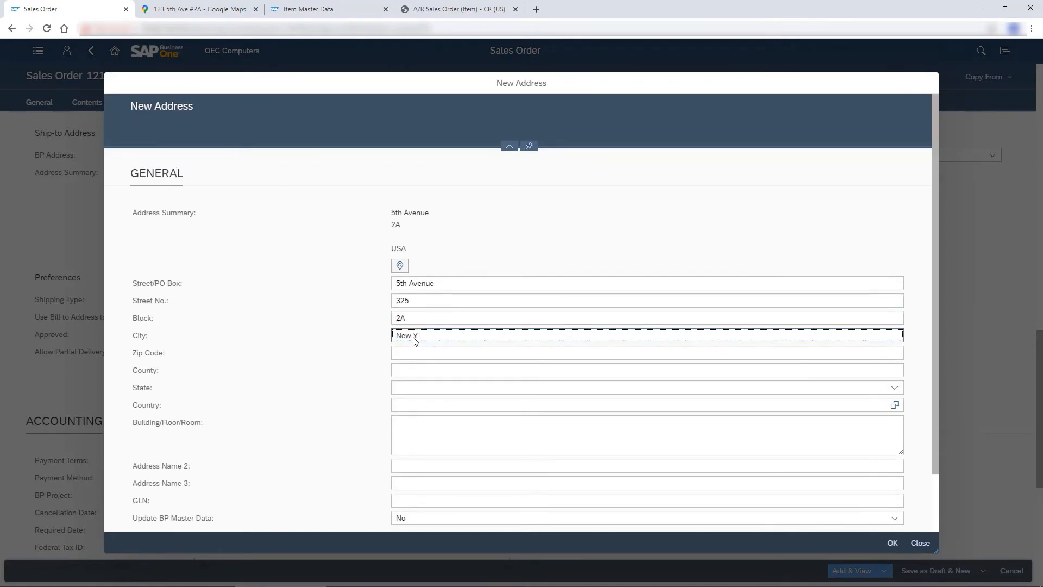
# Set the new address's country to USA and its state to New York.
pyautogui.click(623, 407)
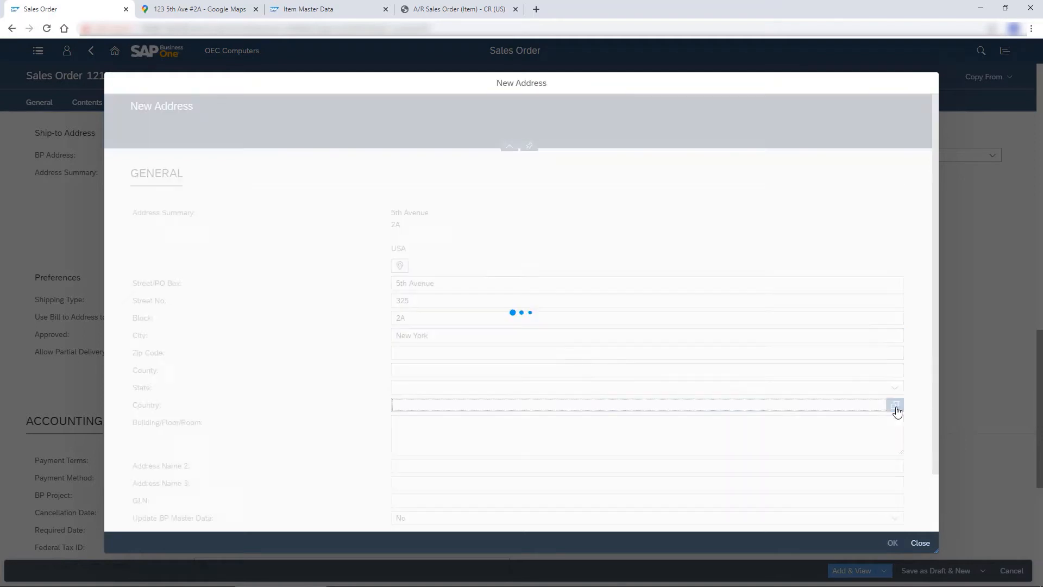
pyautogui.click(895, 406)
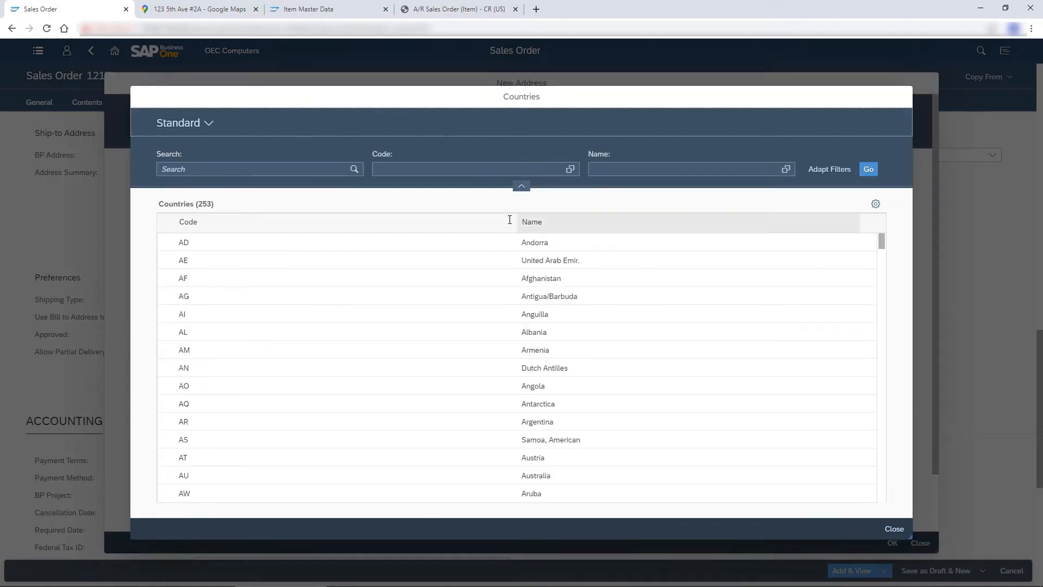
pyautogui.click(287, 169)
pyautogui.write('US')
pyautogui.click(869, 169)
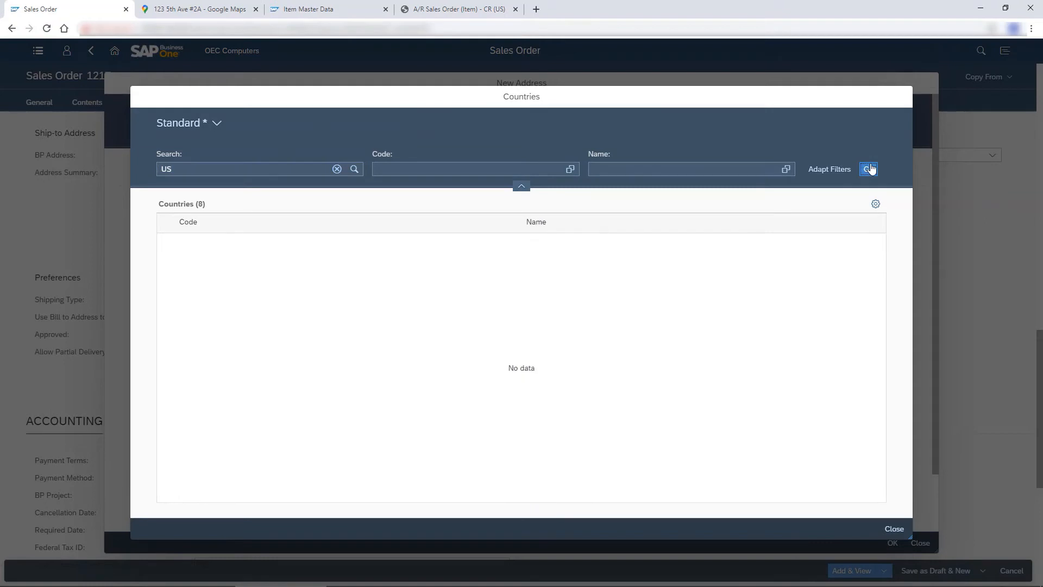
pyautogui.click(557, 374)
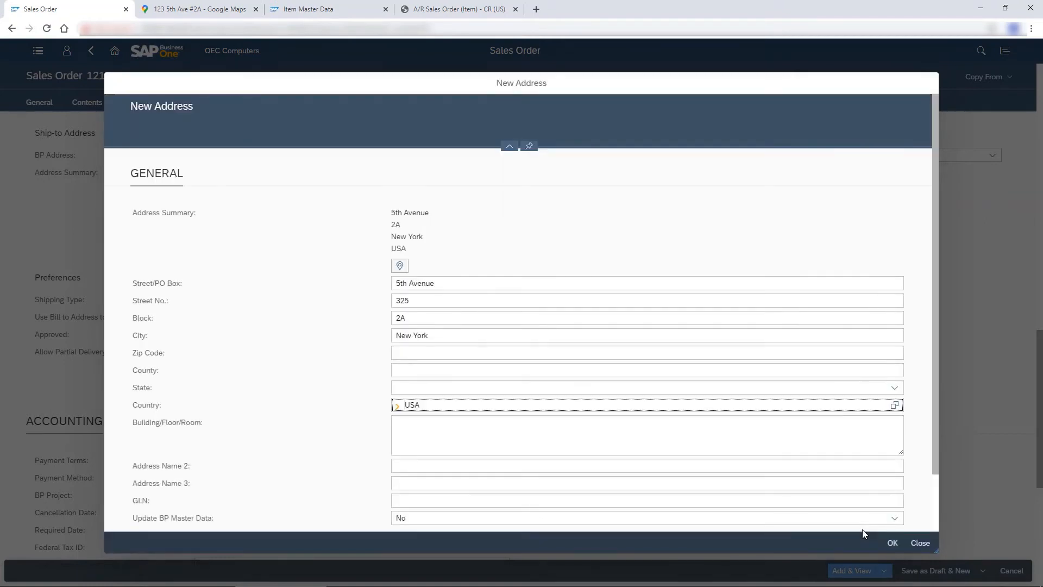
pyautogui.click(895, 388)
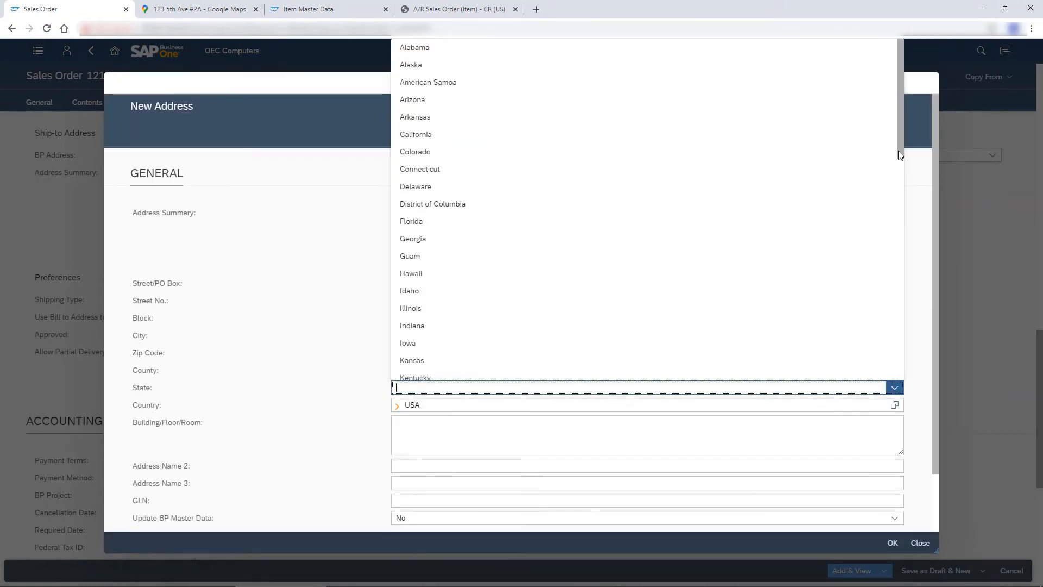
pyautogui.moveTo(898, 151); pyautogui.dragTo(910, 256)
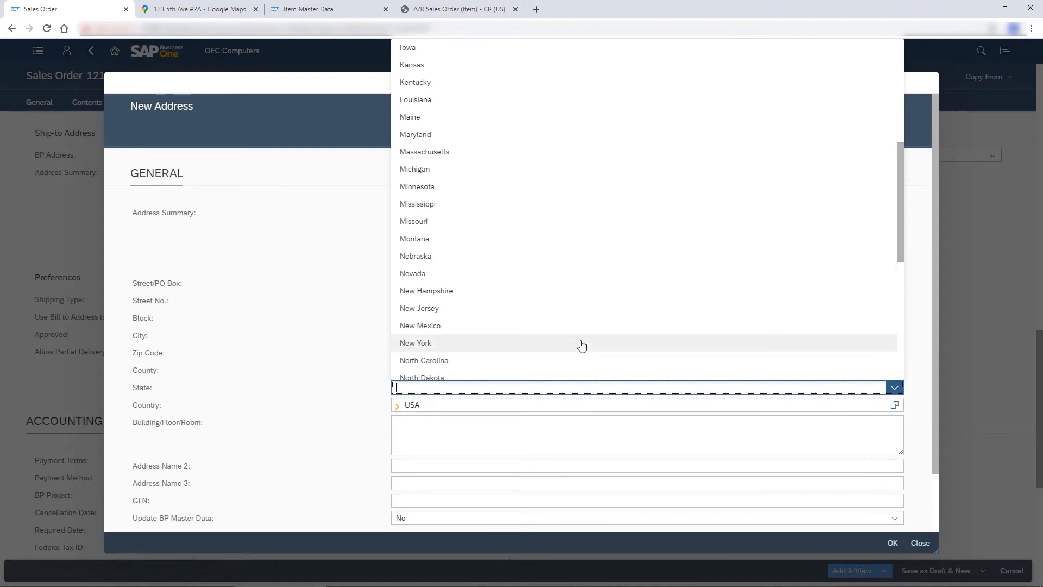
pyautogui.click(580, 343)
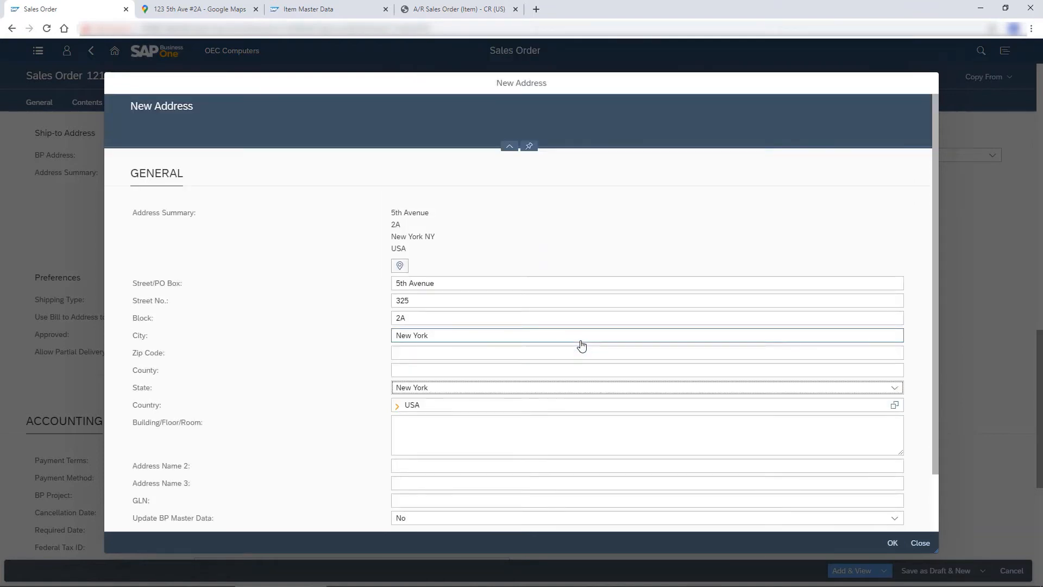
# Save the address to the business partner master data with the address ID "Bill to 1" and make it the partner's default.
pyautogui.moveTo(936, 419); pyautogui.dragTo(936, 493)
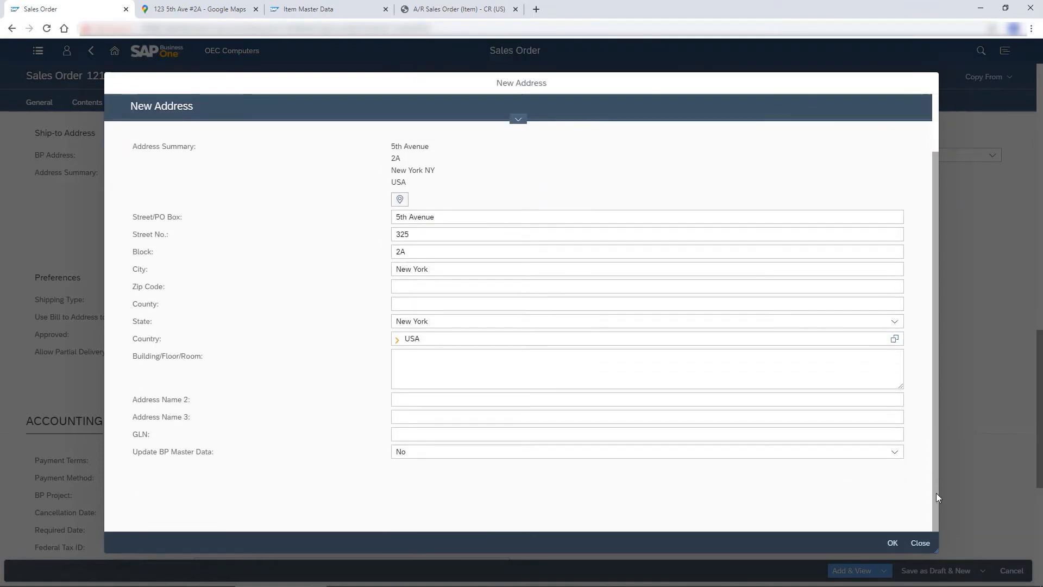
pyautogui.click(899, 451)
pyautogui.click(784, 467)
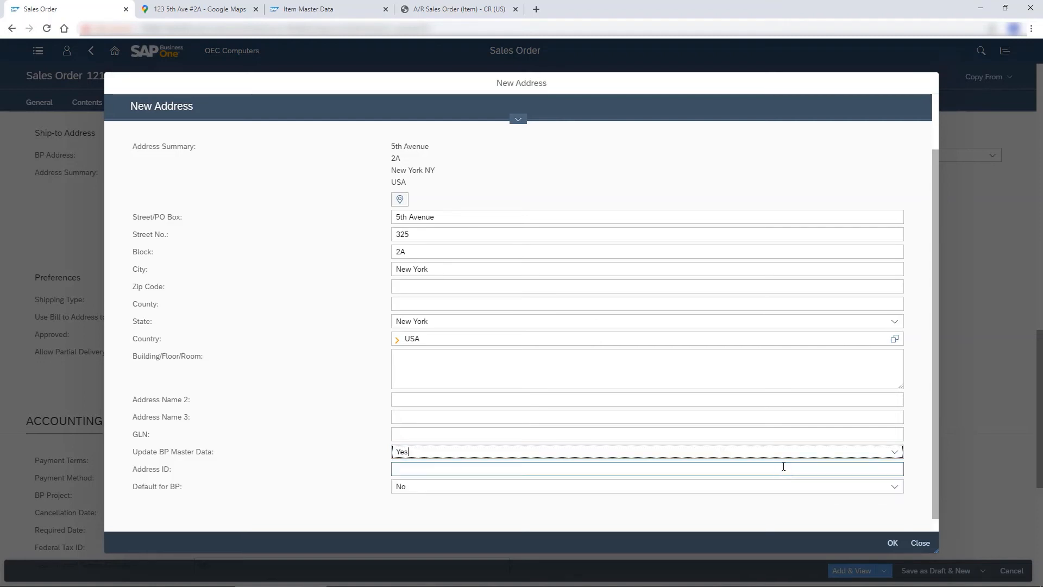
pyautogui.click(454, 466)
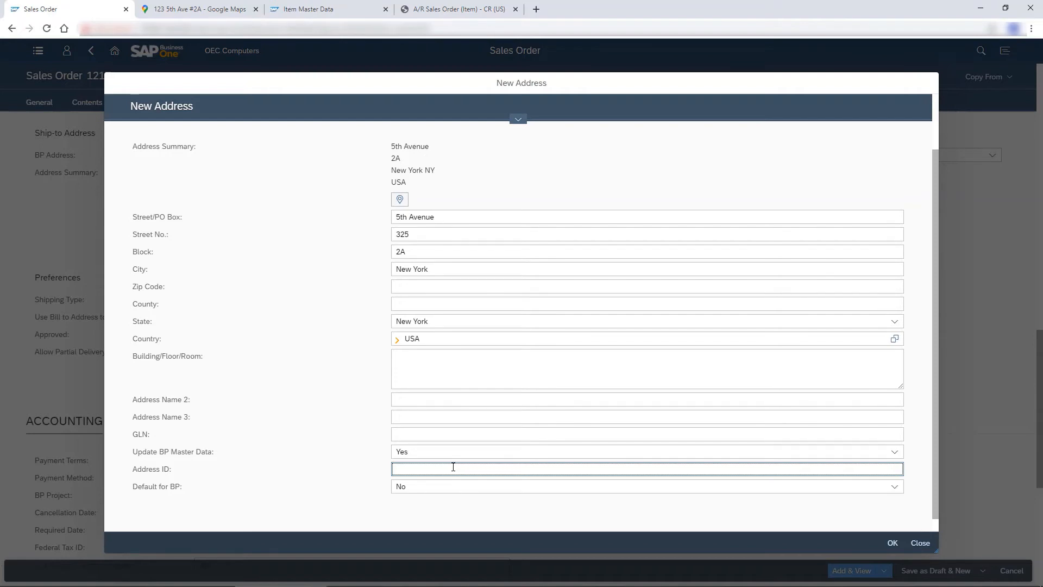
pyautogui.write('Bill to 1')
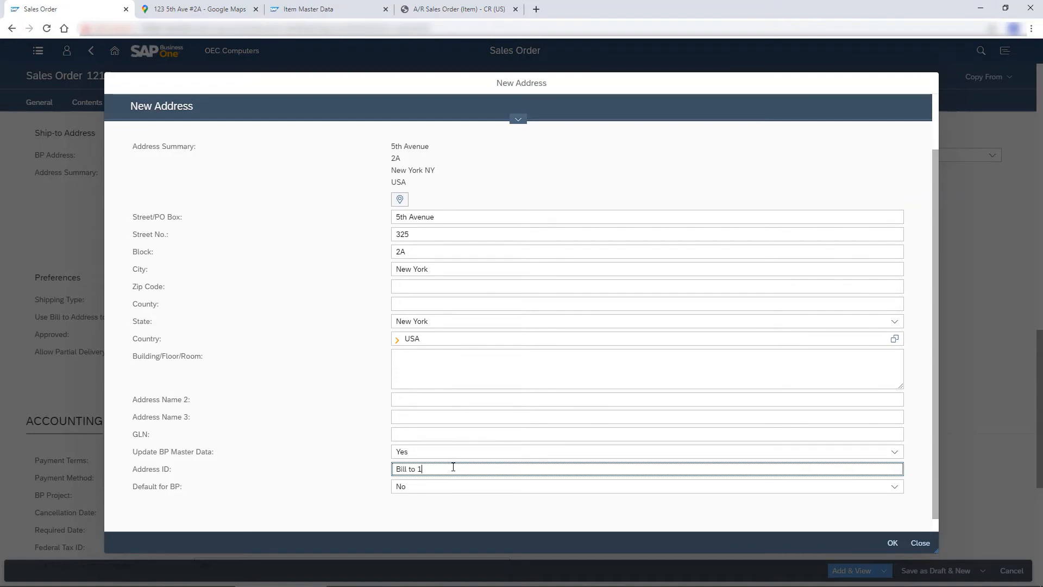
pyautogui.click(894, 487)
pyautogui.click(881, 504)
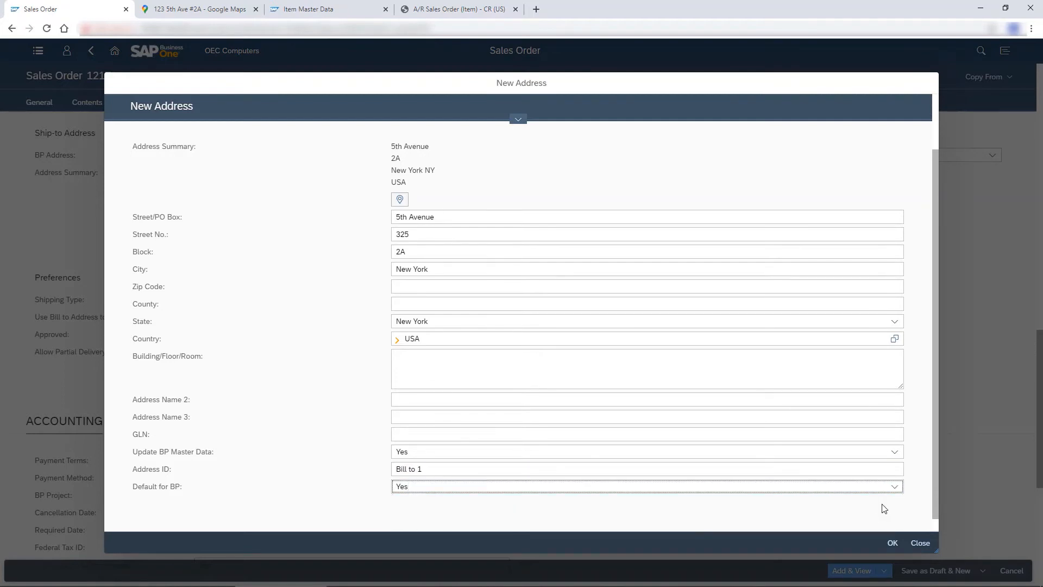
pyautogui.click(892, 542)
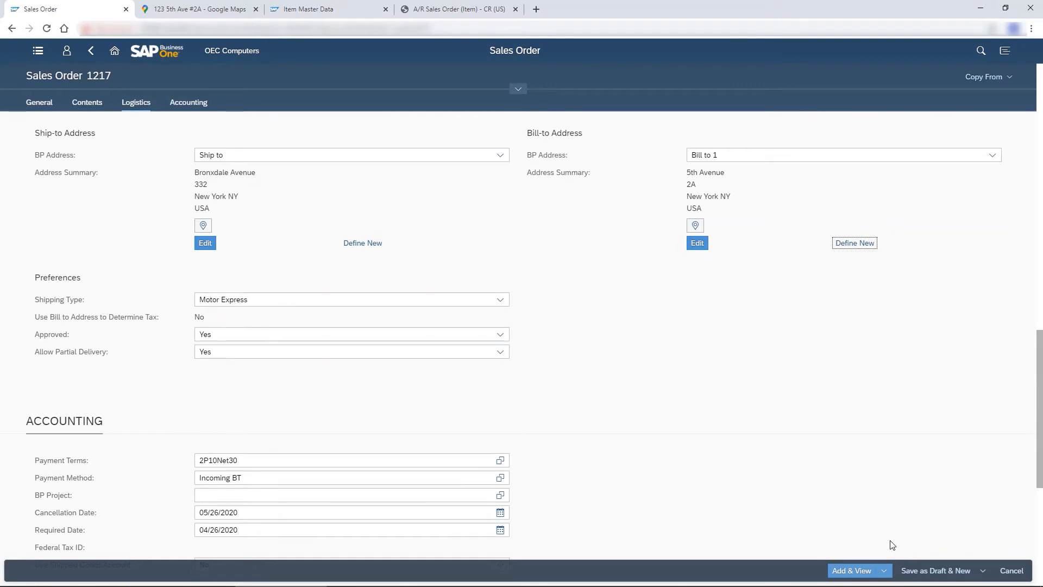
# Check the new bill-to address on Google Maps and return to the sales order.
pyautogui.click(696, 226)
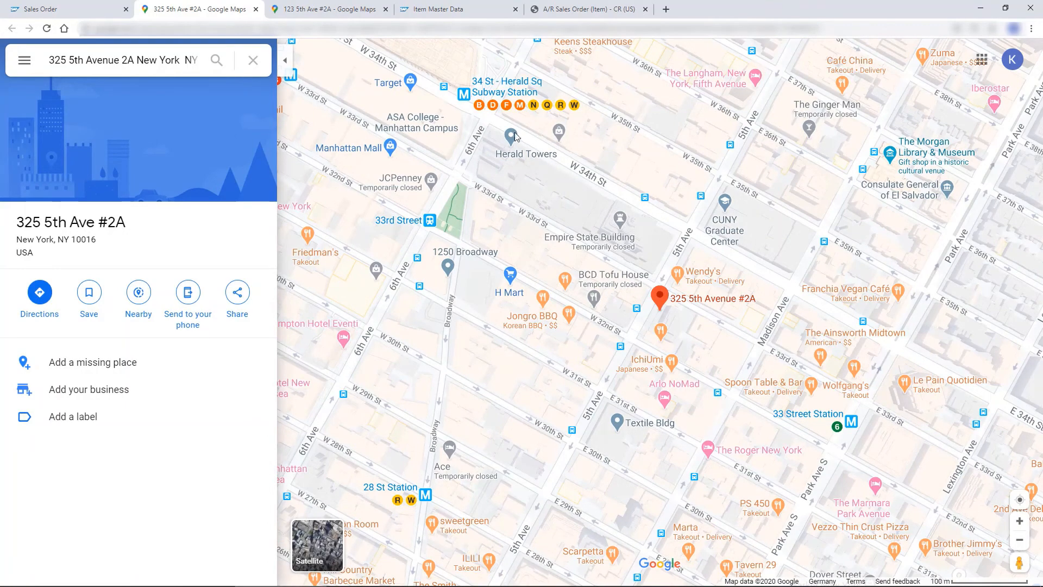
pyautogui.click(68, 10)
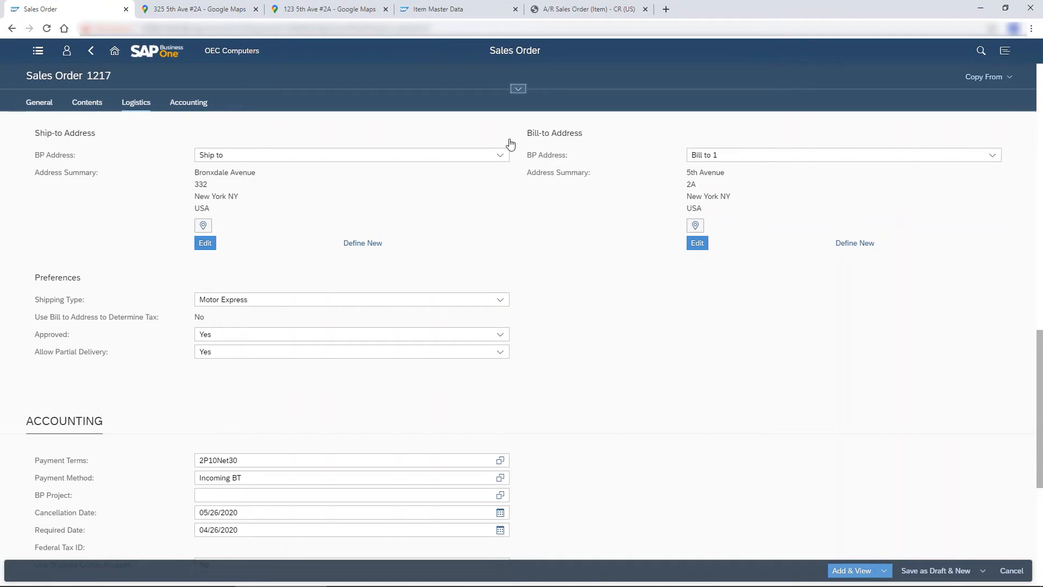
# Save the sales order as a draft, keep it open for viewing and expand its header.
pyautogui.click(983, 571)
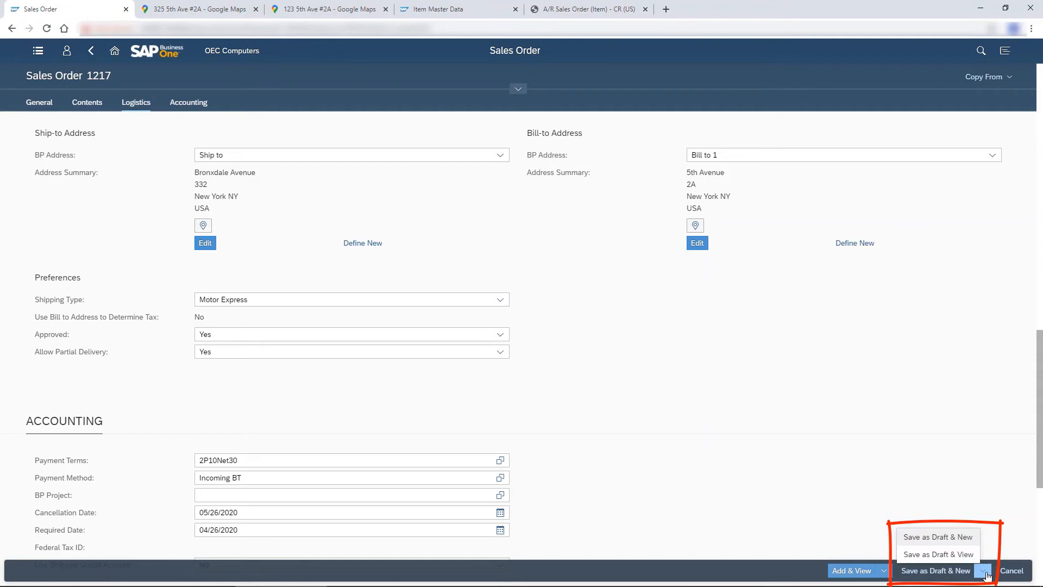
pyautogui.click(960, 553)
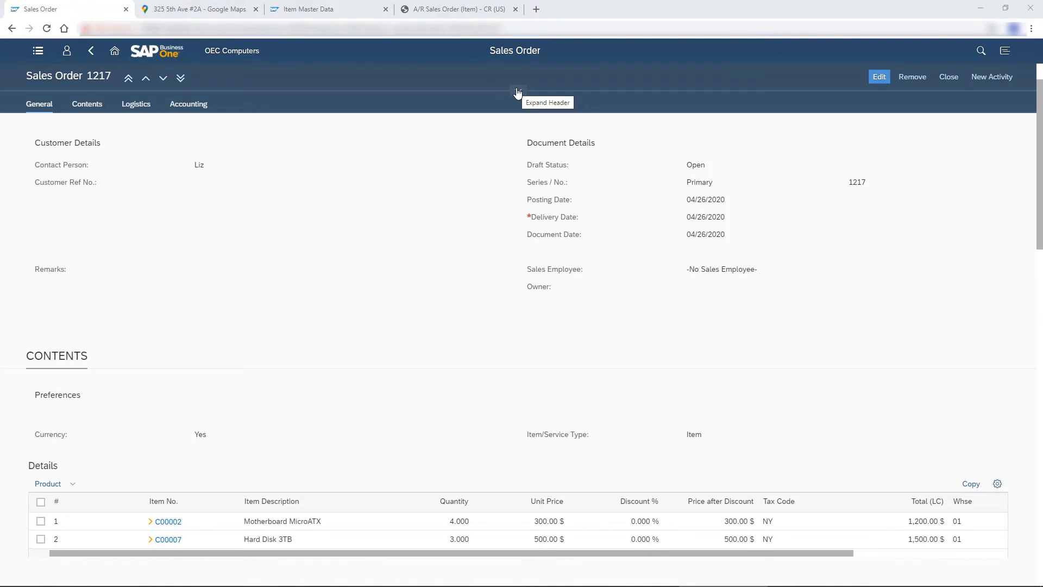
pyautogui.click(517, 91)
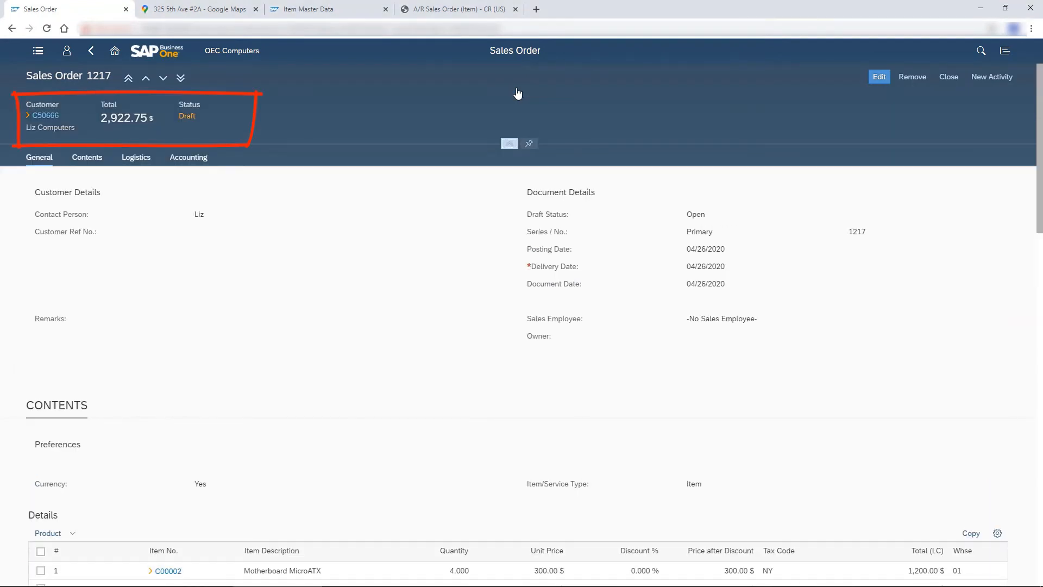
# Edit the draft order and copy and paste its Motherboard MicroATX and Hard Disk 3TB lines as additional lines.
pyautogui.click(879, 77)
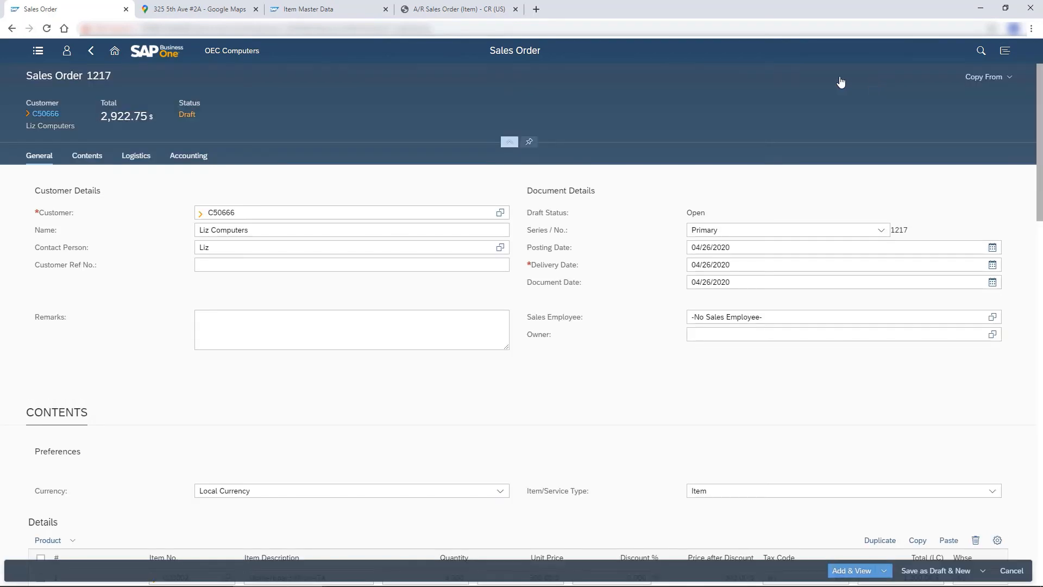
pyautogui.click(89, 157)
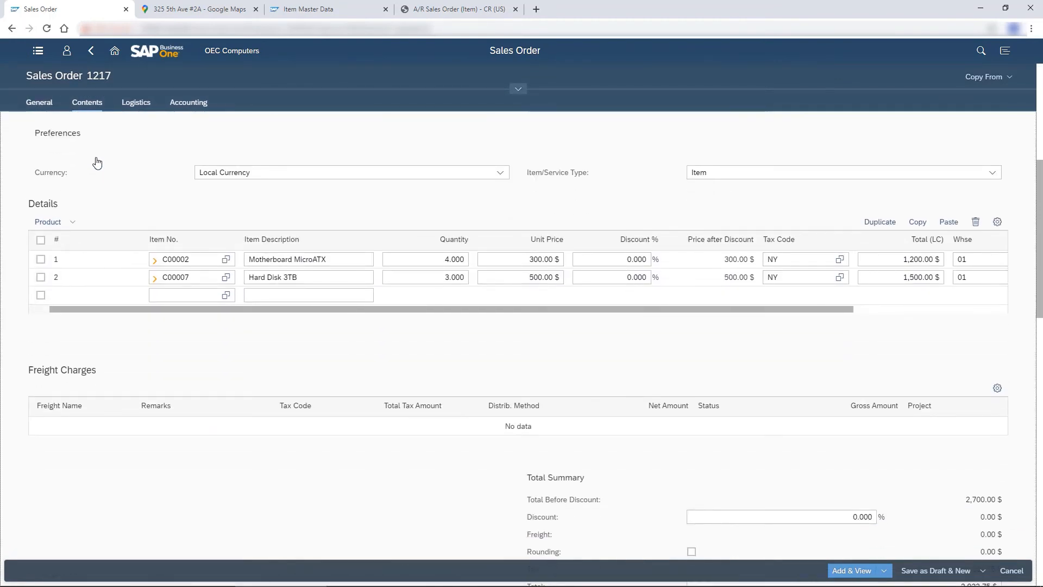
pyautogui.click(41, 259)
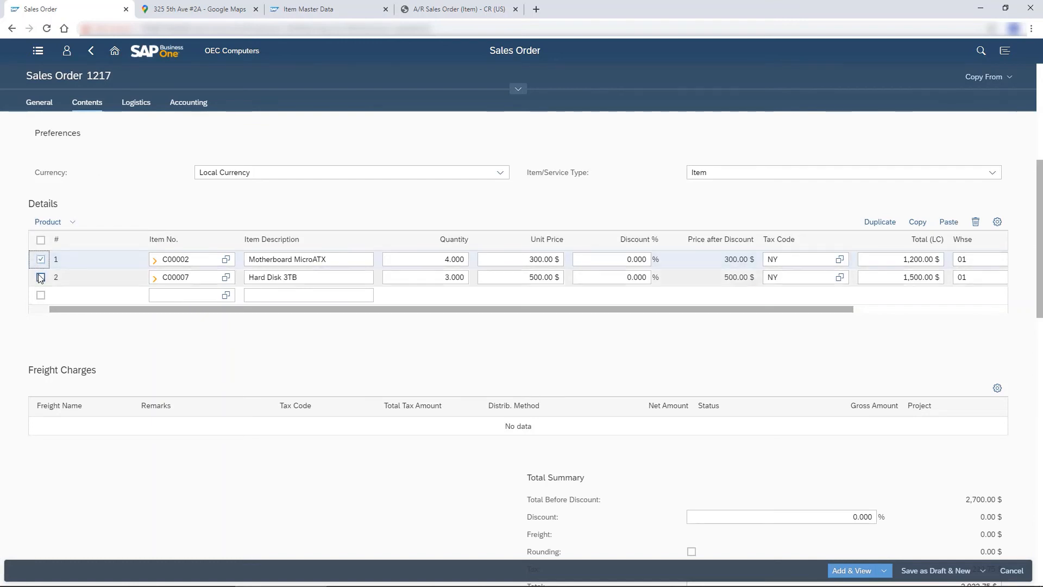
pyautogui.click(40, 278)
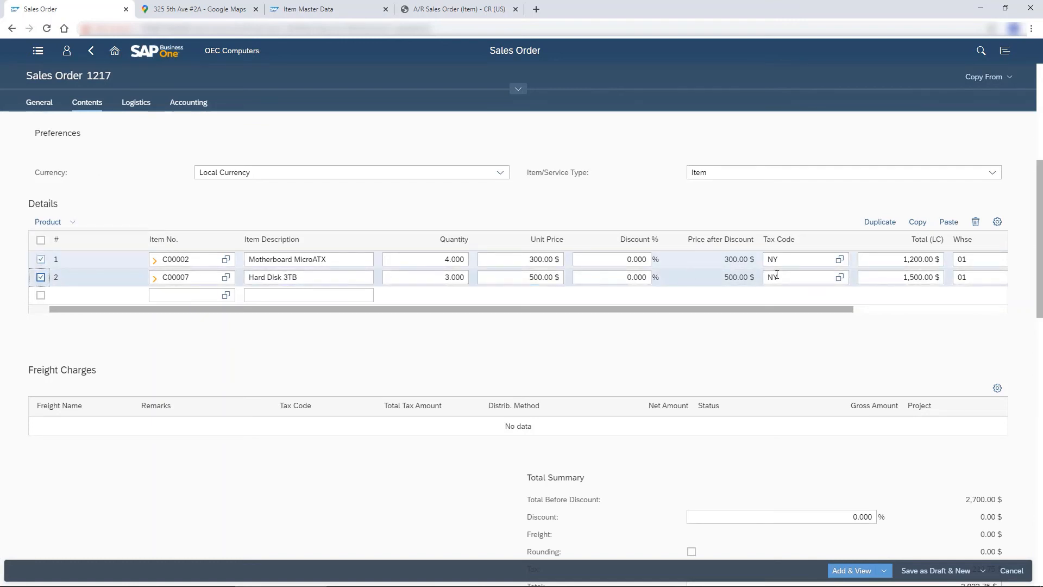
pyautogui.click(916, 223)
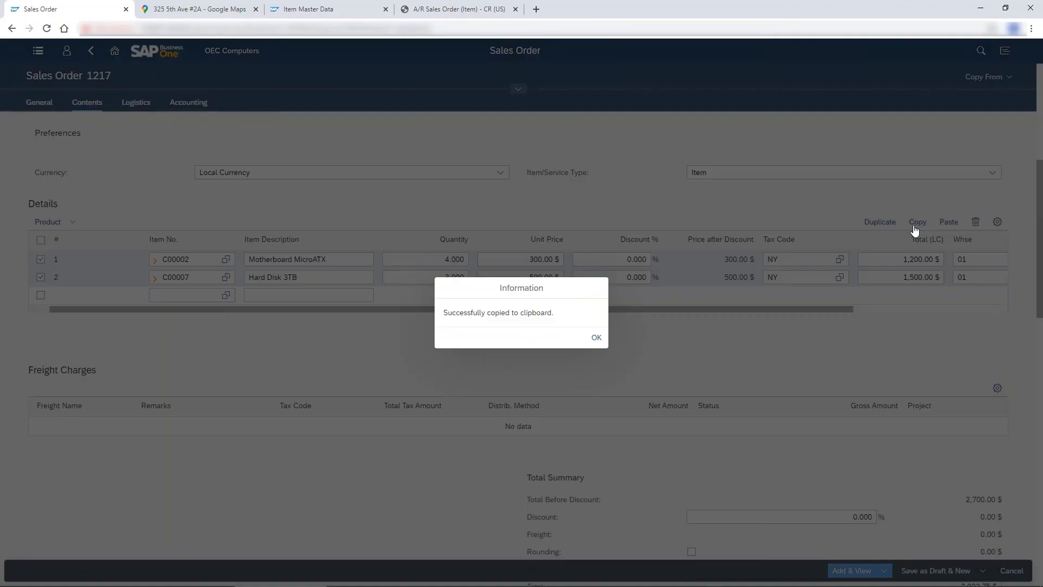
pyautogui.click(595, 337)
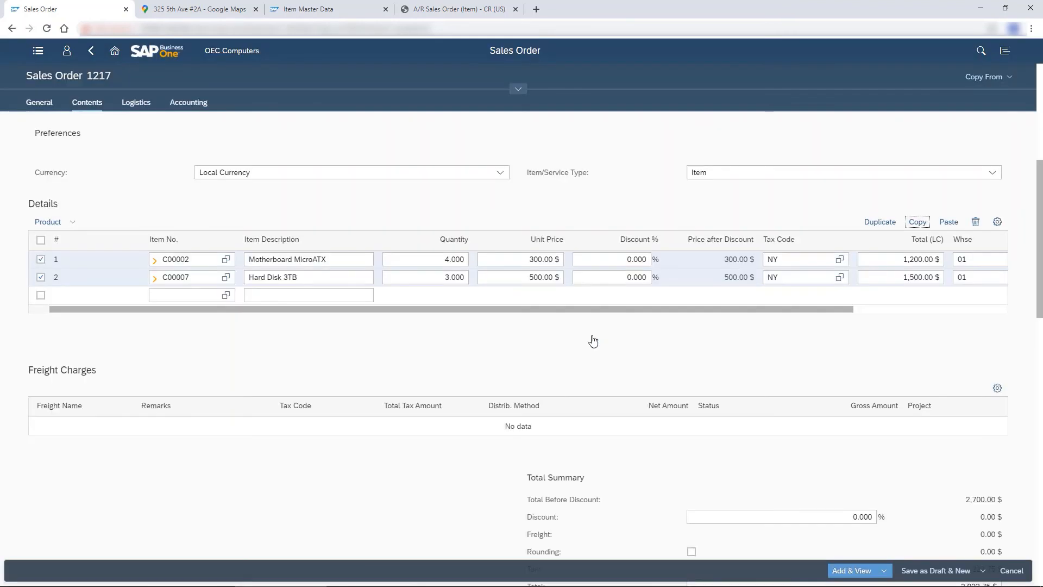
pyautogui.click(948, 223)
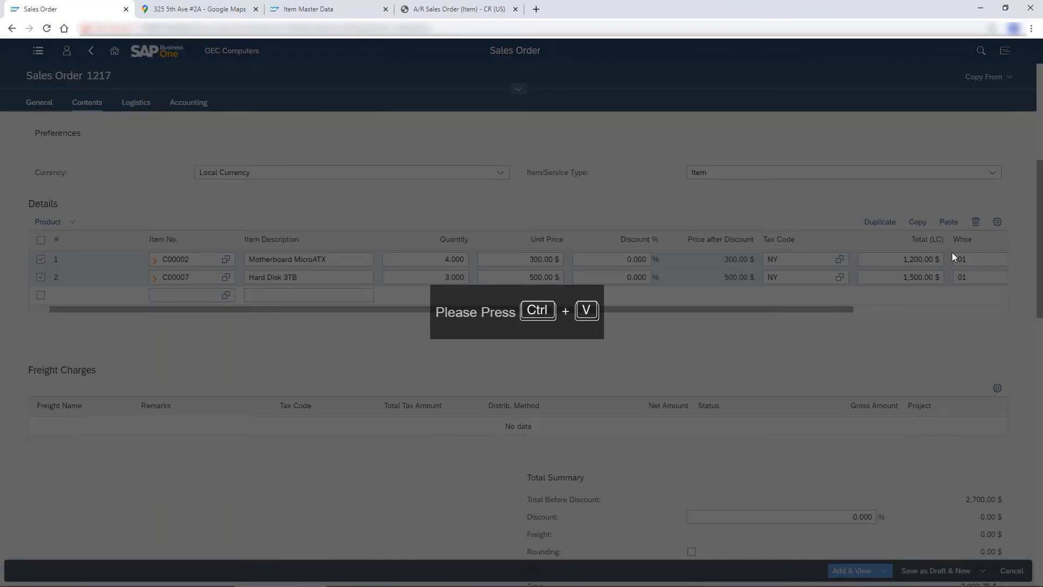
pyautogui.hotkey('ctrl', 'v')
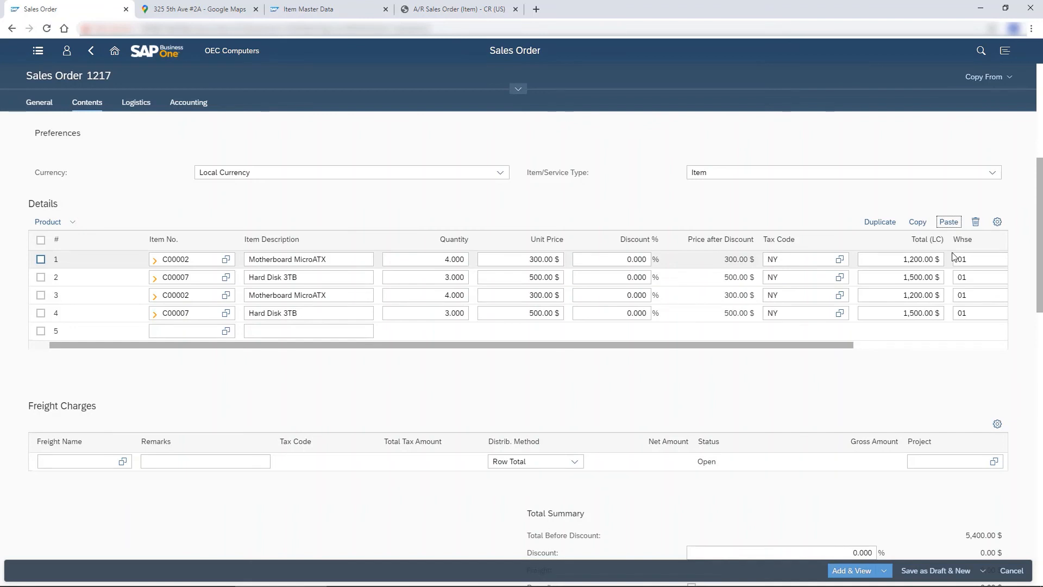
# Set the quantity of the pasted Motherboard MicroATX line to 1.
pyautogui.click(466, 298)
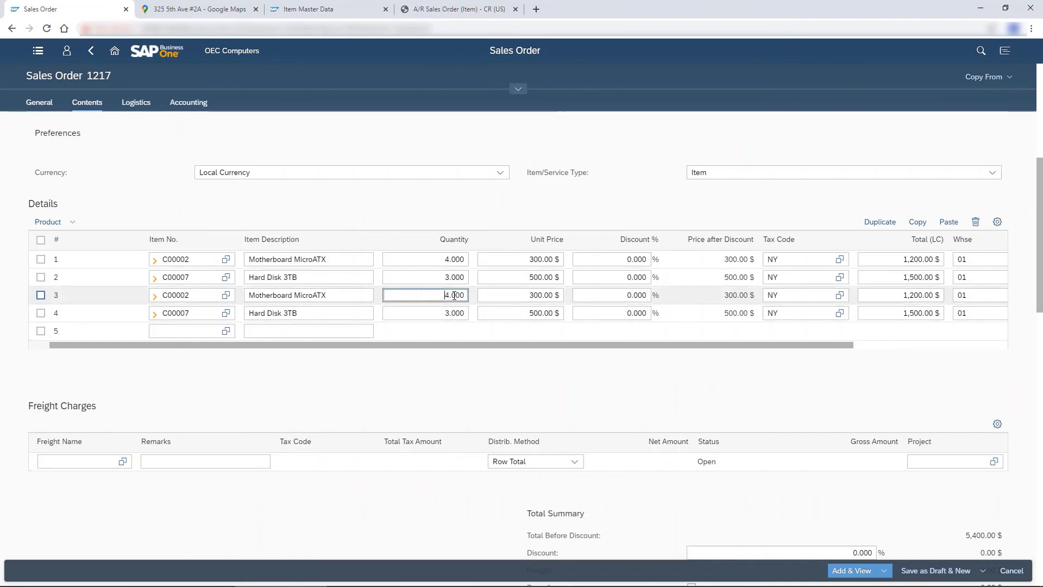
pyautogui.hotkey('shift', 'End')
pyautogui.write('1')
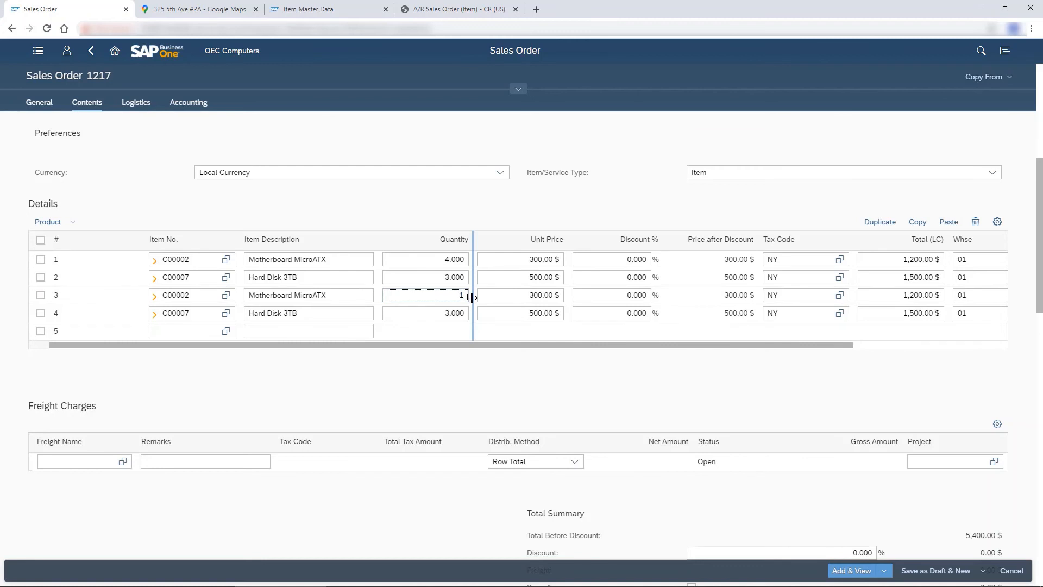
pyautogui.click(621, 298)
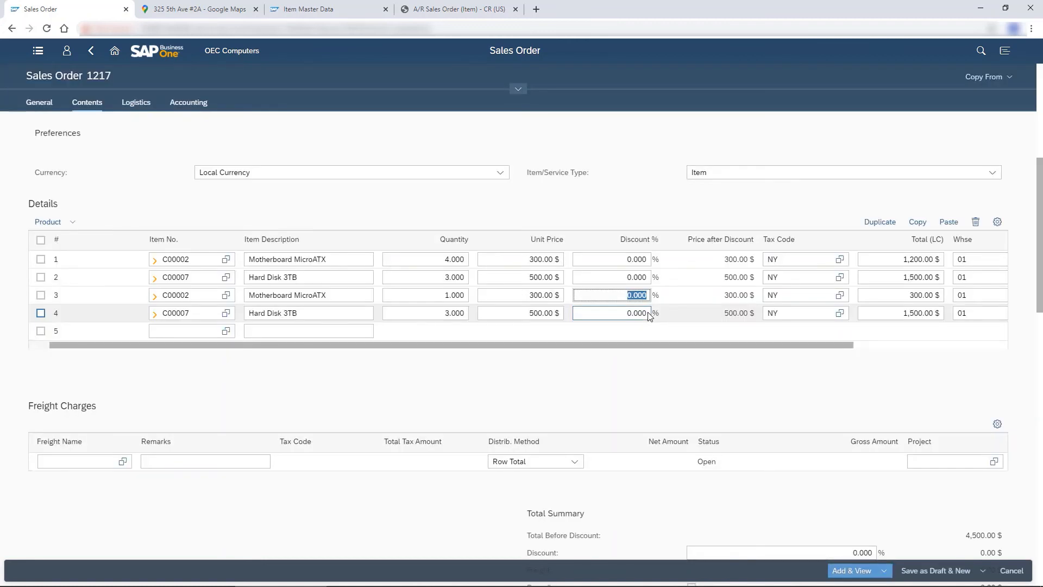
# Set a 10% discount on the pasted Motherboard MicroATX line, and quantity 1 with a 10% discount on the pasted Hard Disk 3TB line.
pyautogui.write('10')
pyautogui.press('Tab')
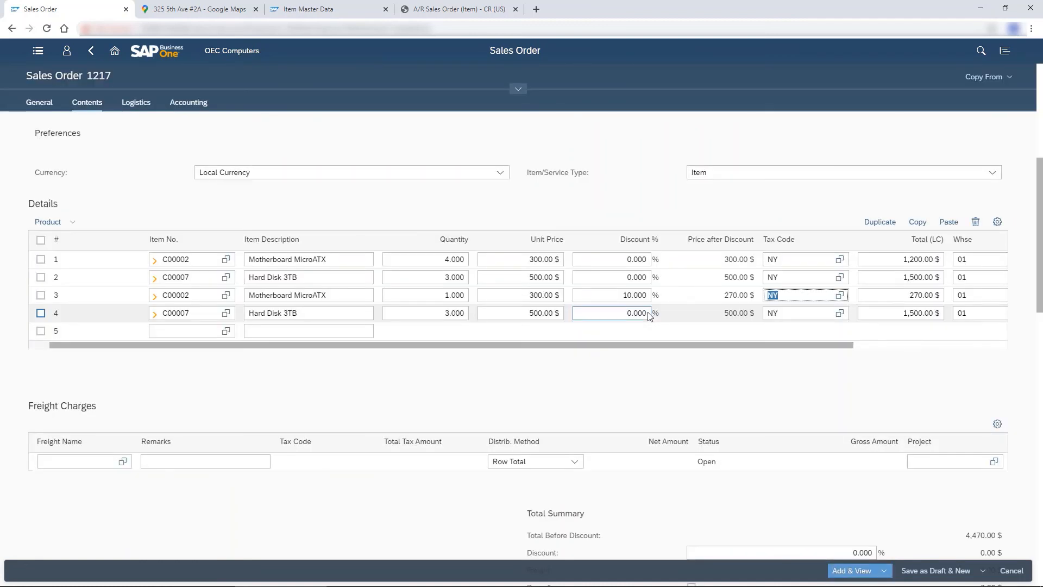
pyautogui.click(444, 312)
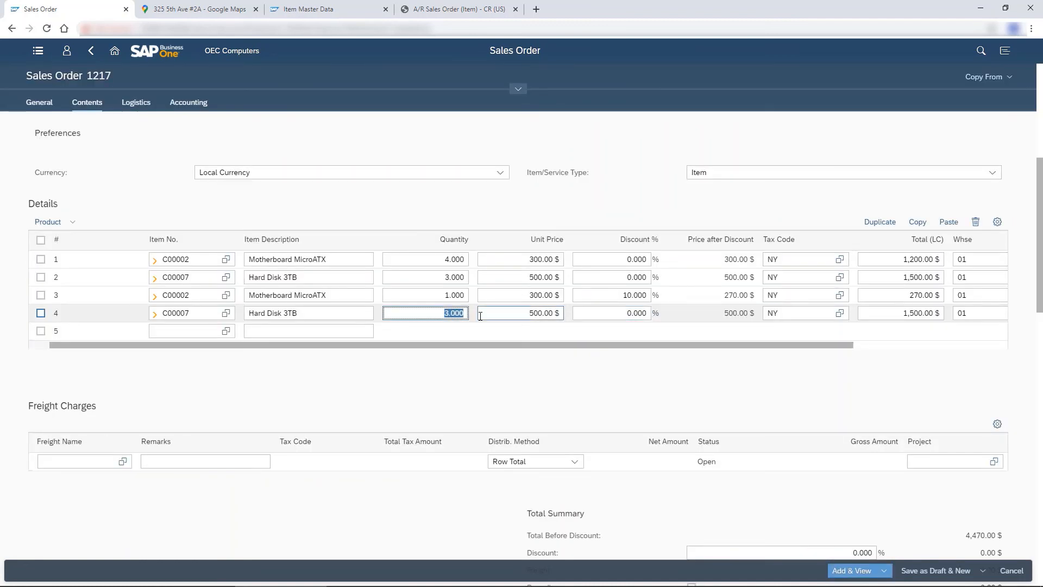
pyautogui.write('1')
pyautogui.click(638, 314)
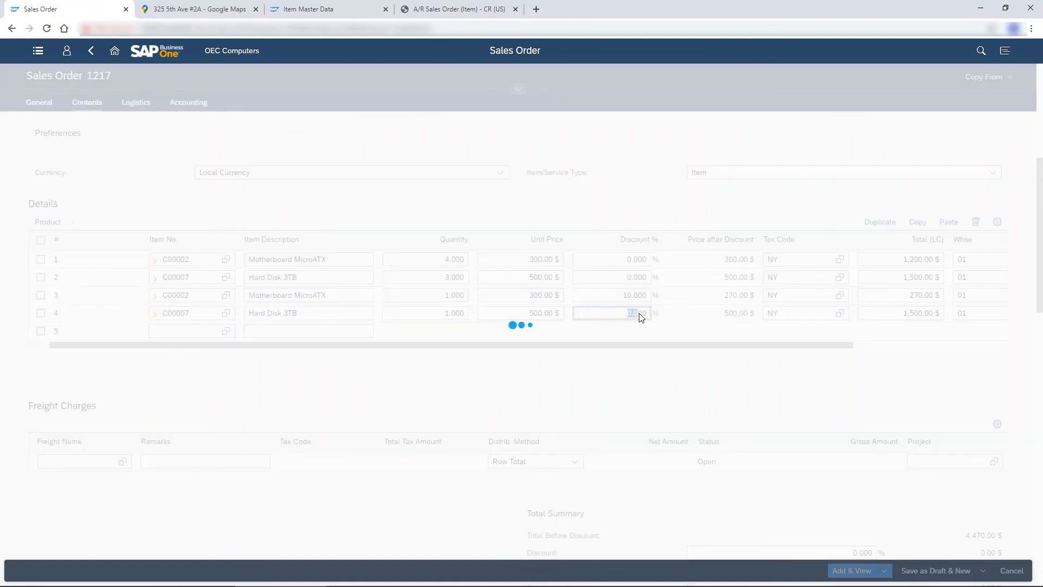
pyautogui.write('10')
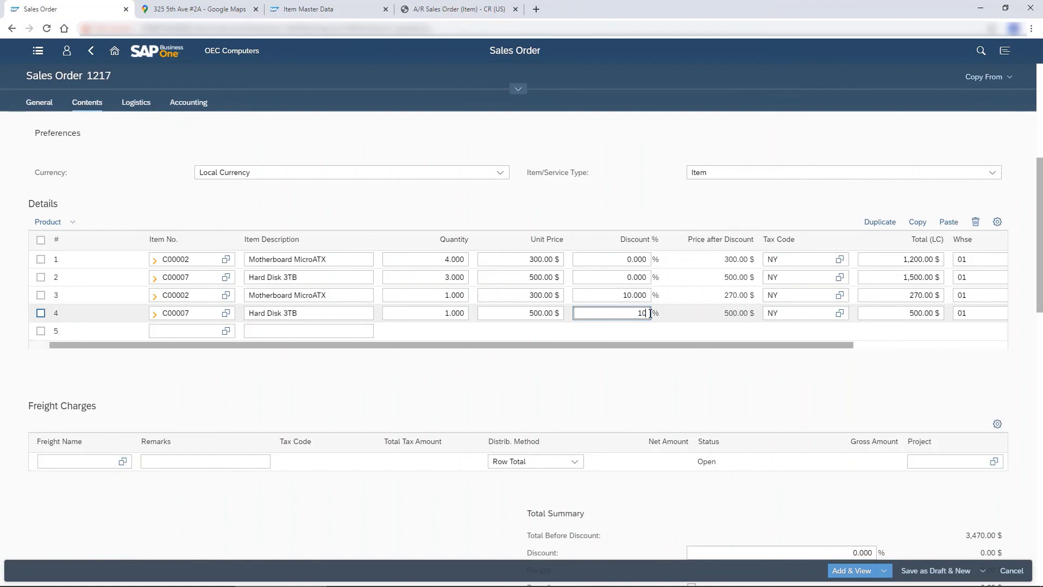
pyautogui.press('Tab')
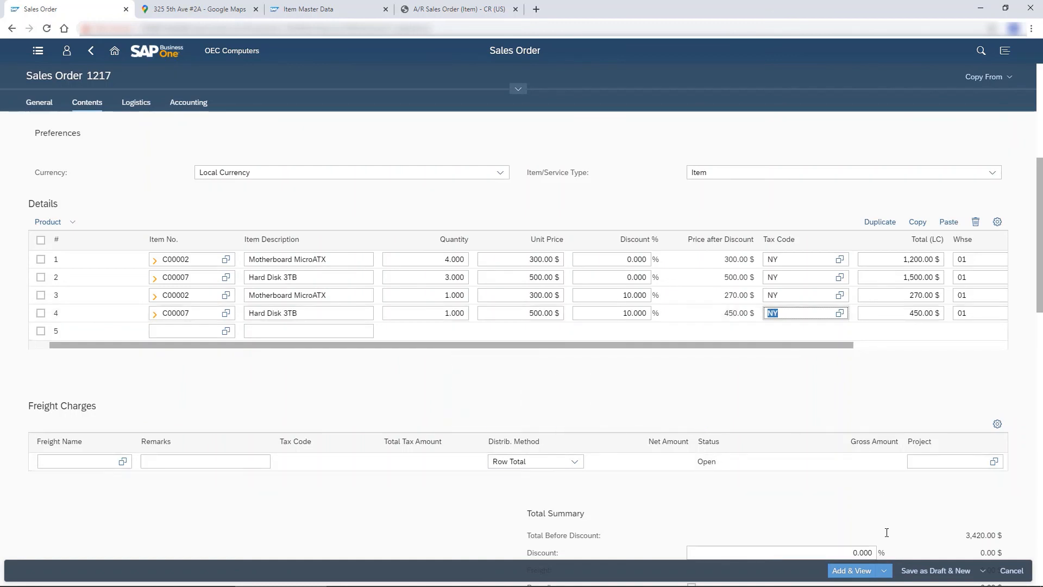
# Add the edited sales order using the Add & New option so that a new order opens.
pyautogui.click(885, 575)
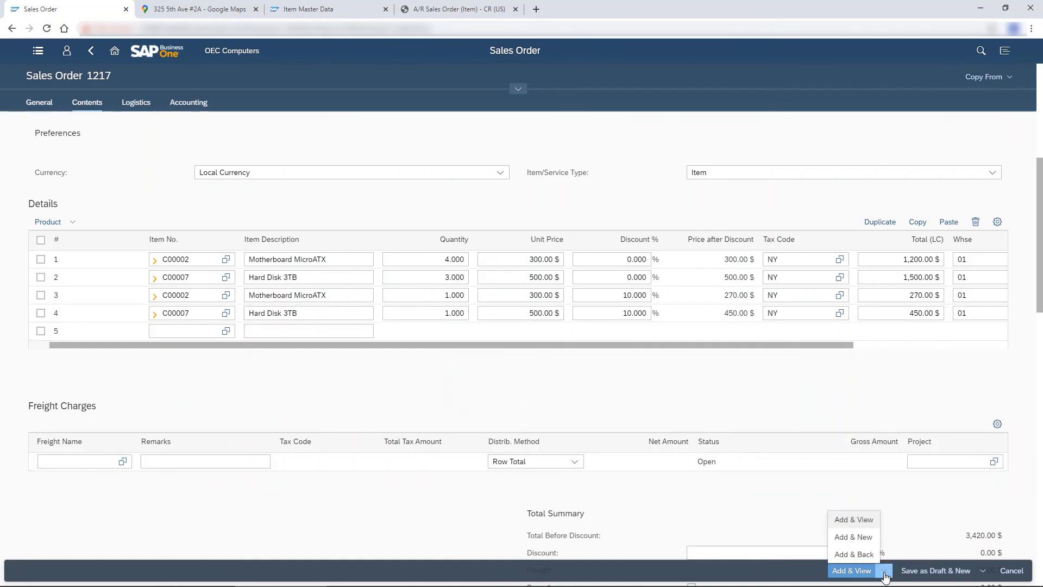
pyautogui.click(856, 544)
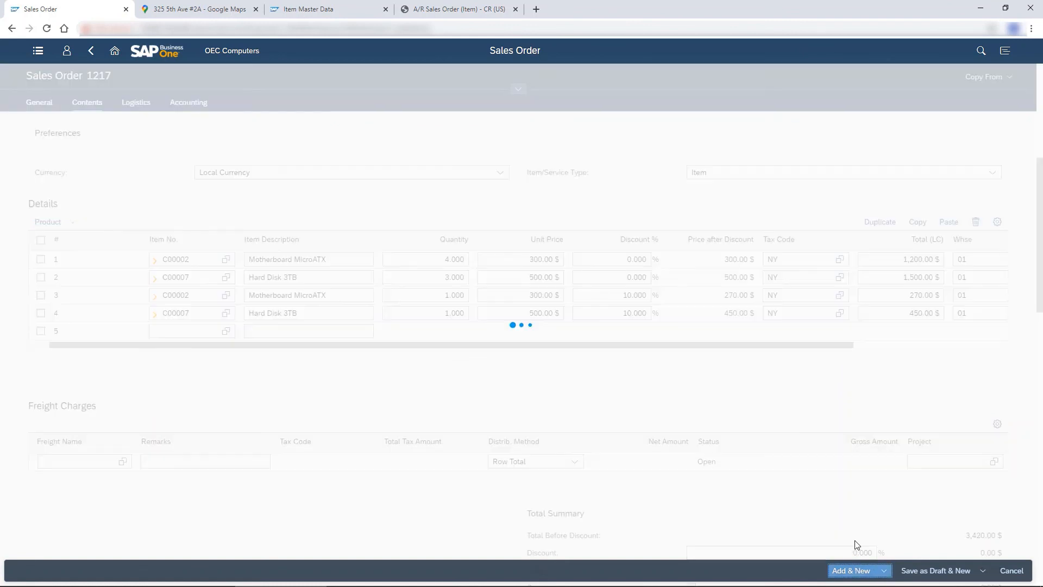